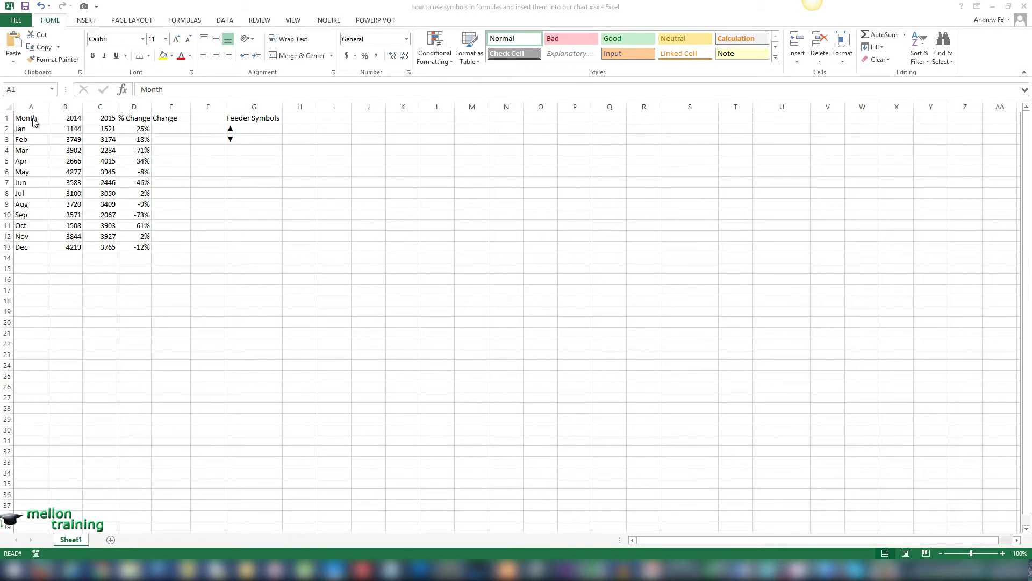
# Select the Month heading in A1 and bring up the Insert ribbon commands.
pyautogui.click(33, 122)
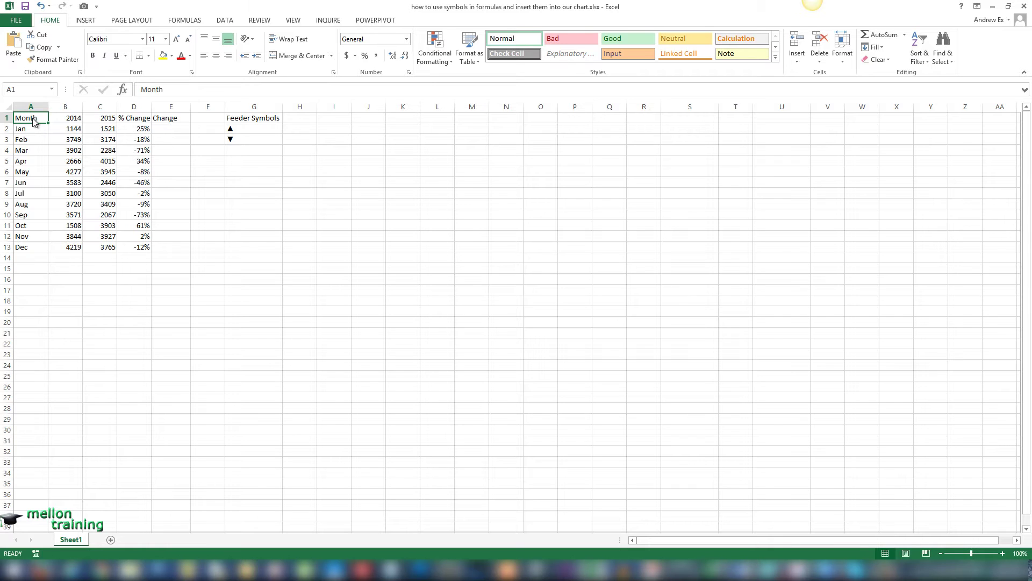
pyautogui.click(90, 22)
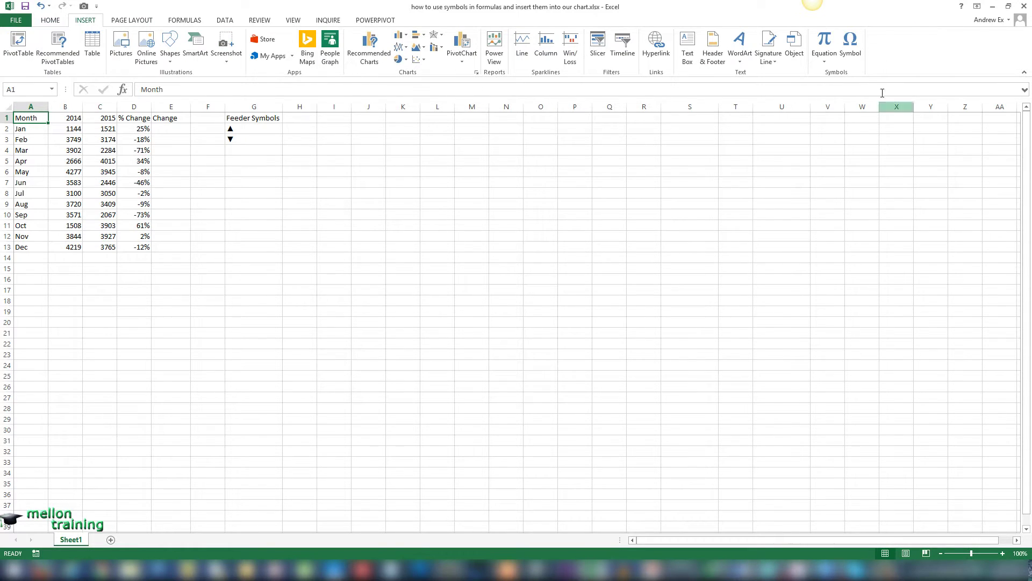
pyautogui.click(851, 48)
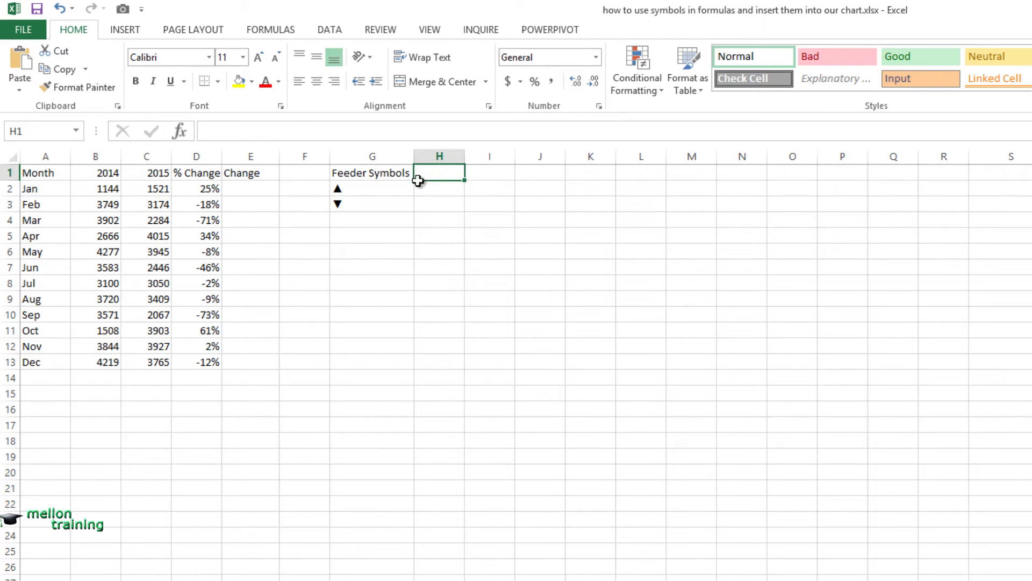
# Enter =IF(C2>B2,G2,G3) in cell E2 to choose an up or down arrow.
pyautogui.click(234, 188)
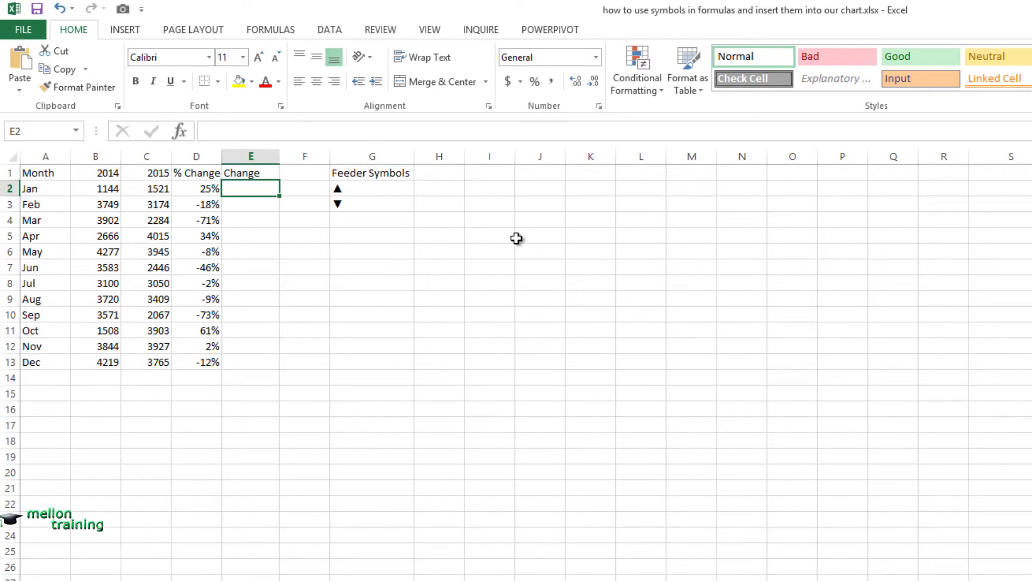
pyautogui.write('=')
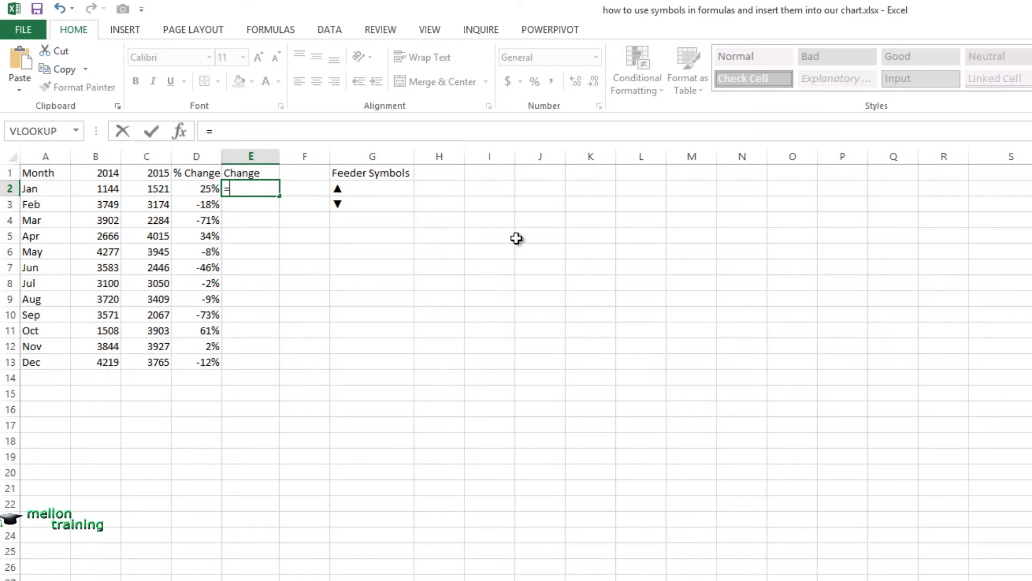
pyautogui.write('if')
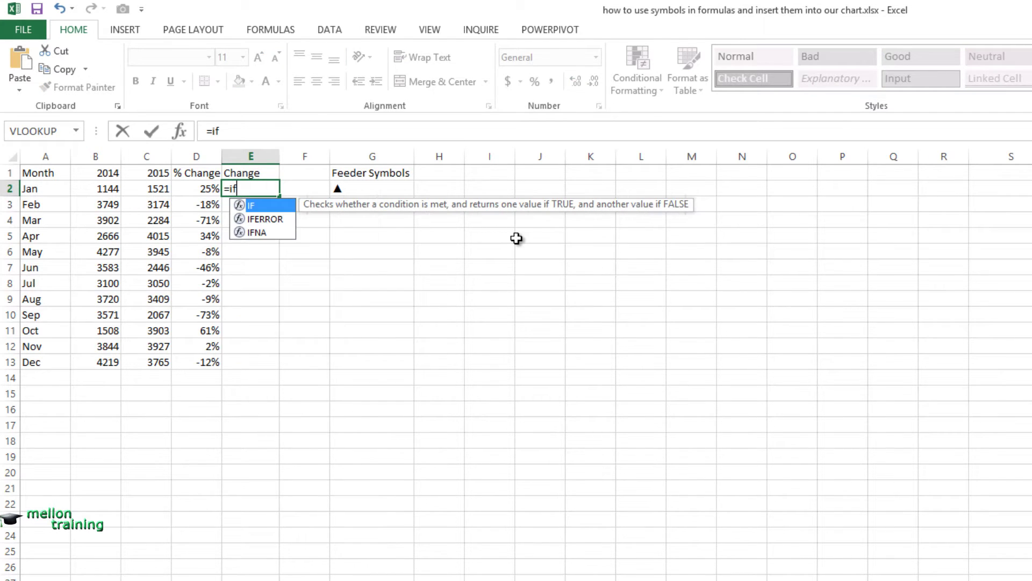
pyautogui.press('Tab')
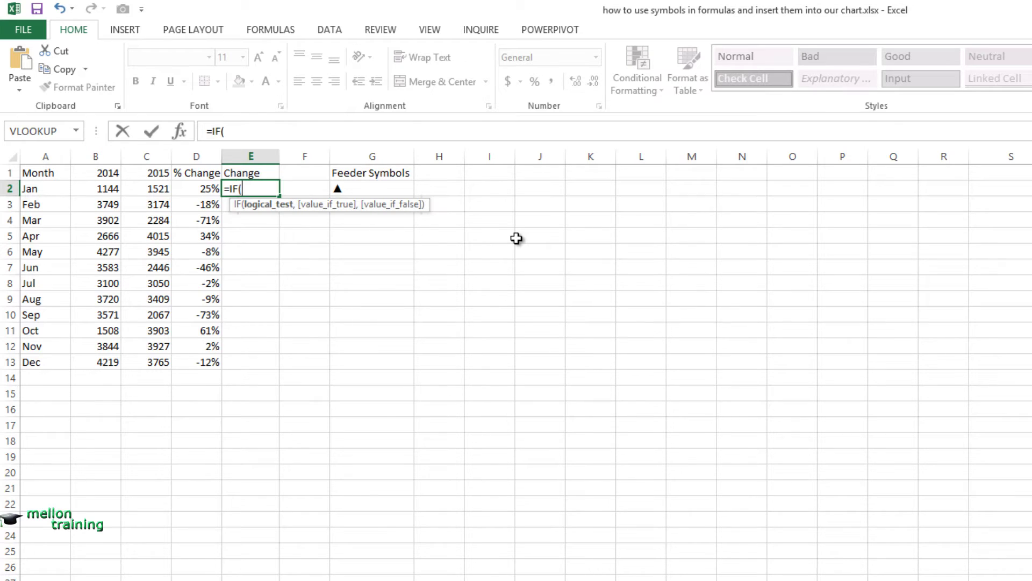
pyautogui.write('c2')
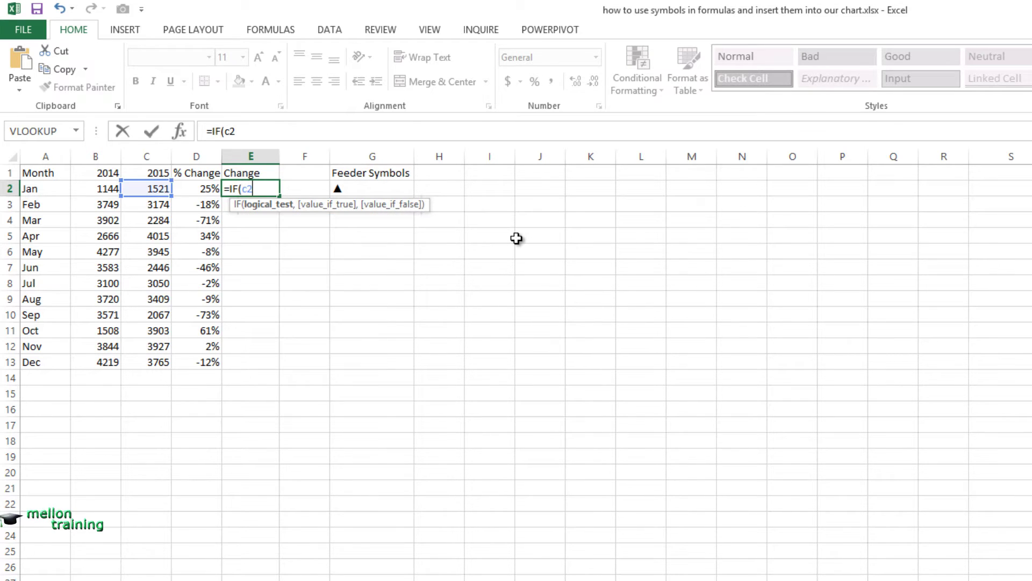
pyautogui.write('>b2')
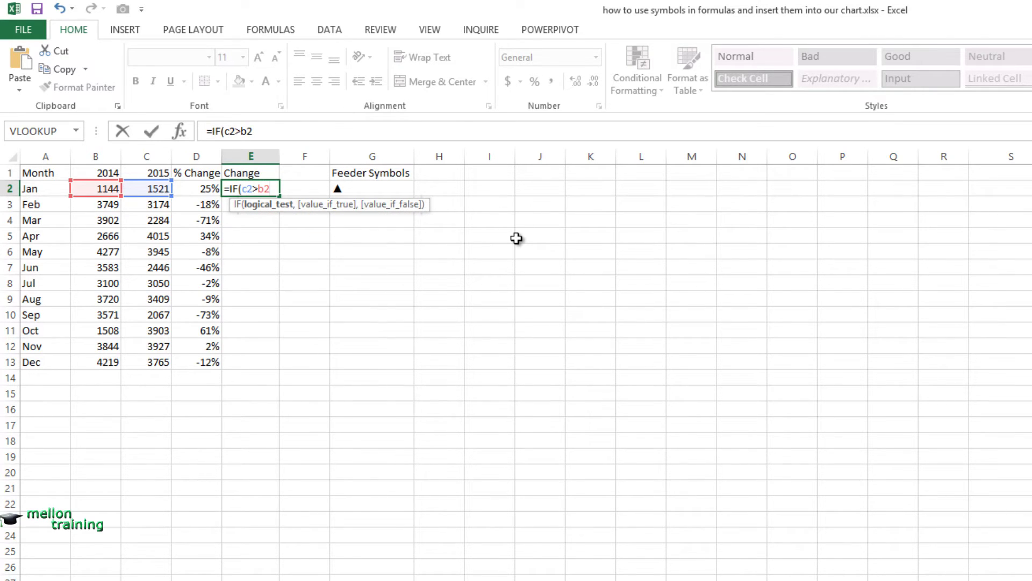
pyautogui.write(',')
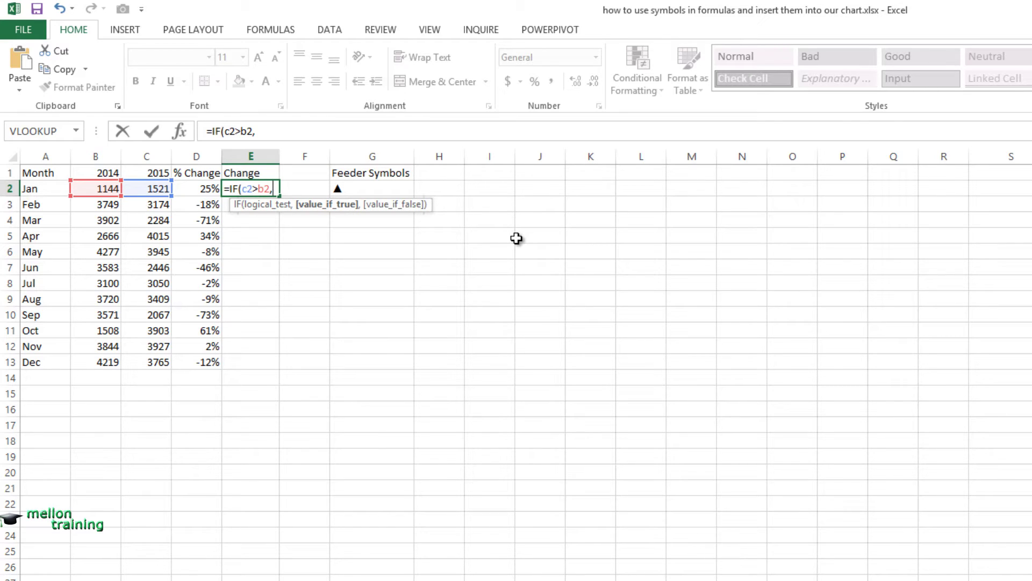
pyautogui.write('g2')
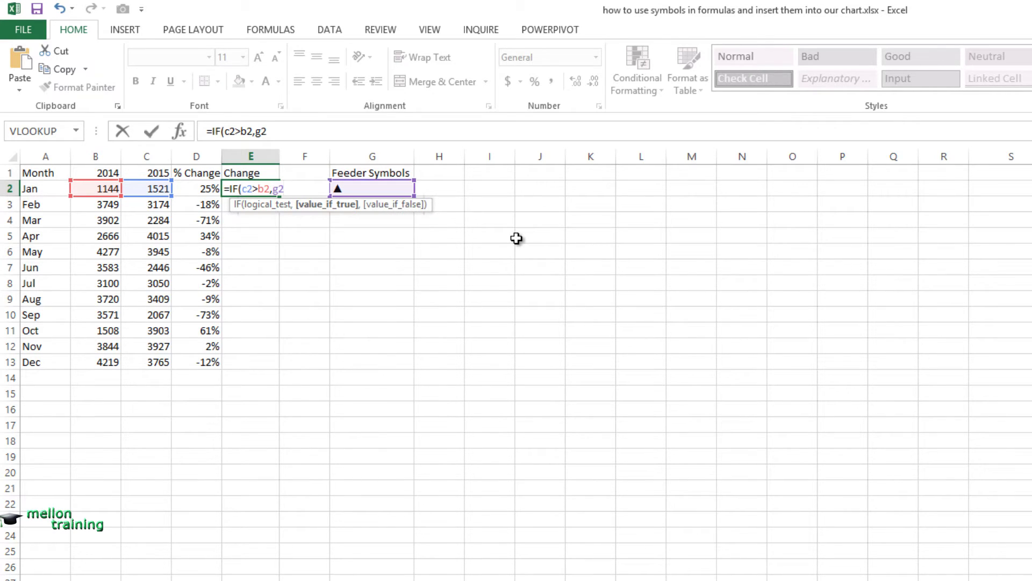
pyautogui.write(',g')
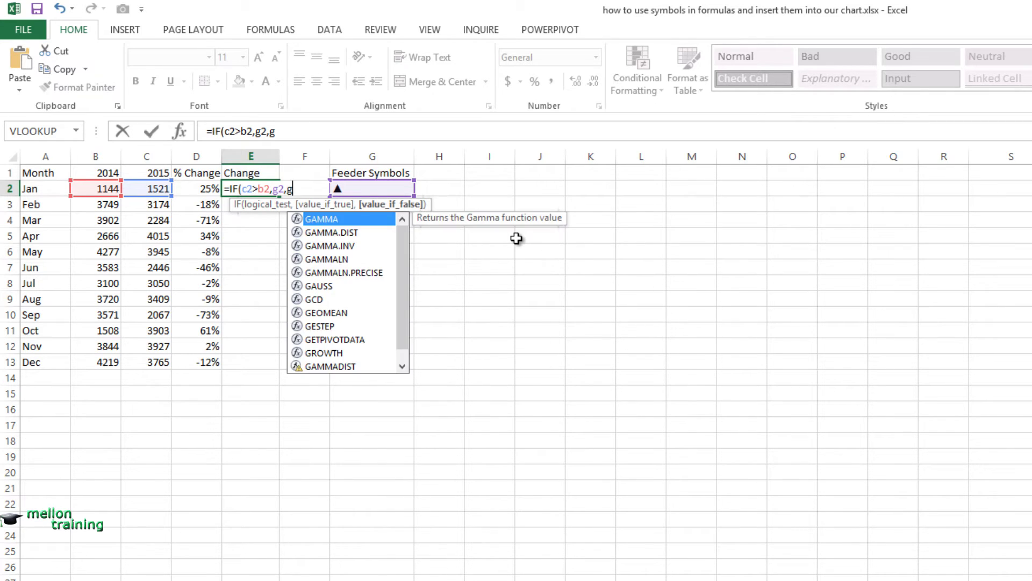
pyautogui.write('3)')
pyautogui.press('Return')
# Make the G2 and G3 references absolute, giving =IF(C2>B2,$G$2,$G$3).
pyautogui.doubleClick(260, 189)
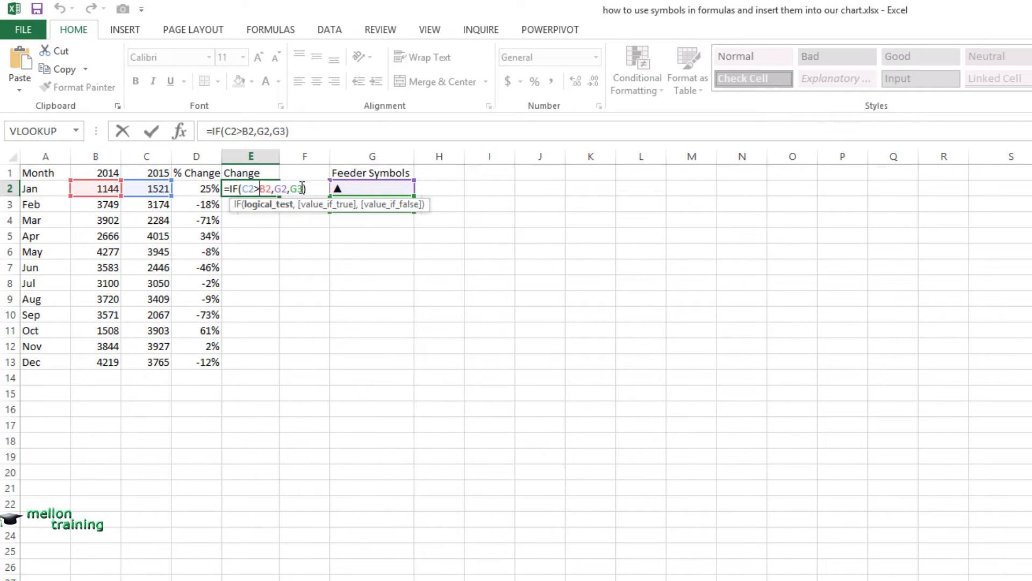
pyautogui.click(305, 189)
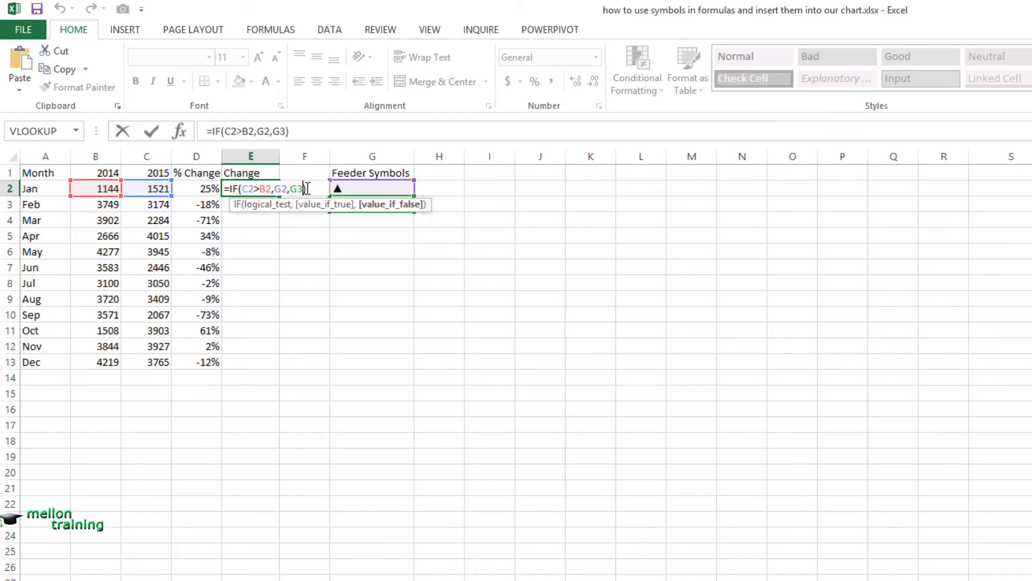
pyautogui.click(311, 190)
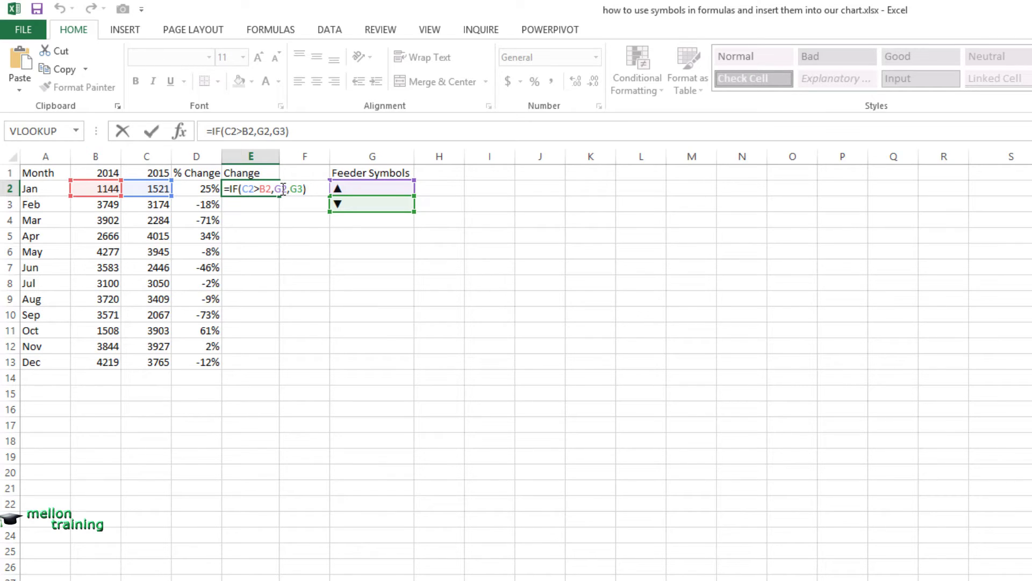
pyautogui.click(283, 189)
pyautogui.press('F4')
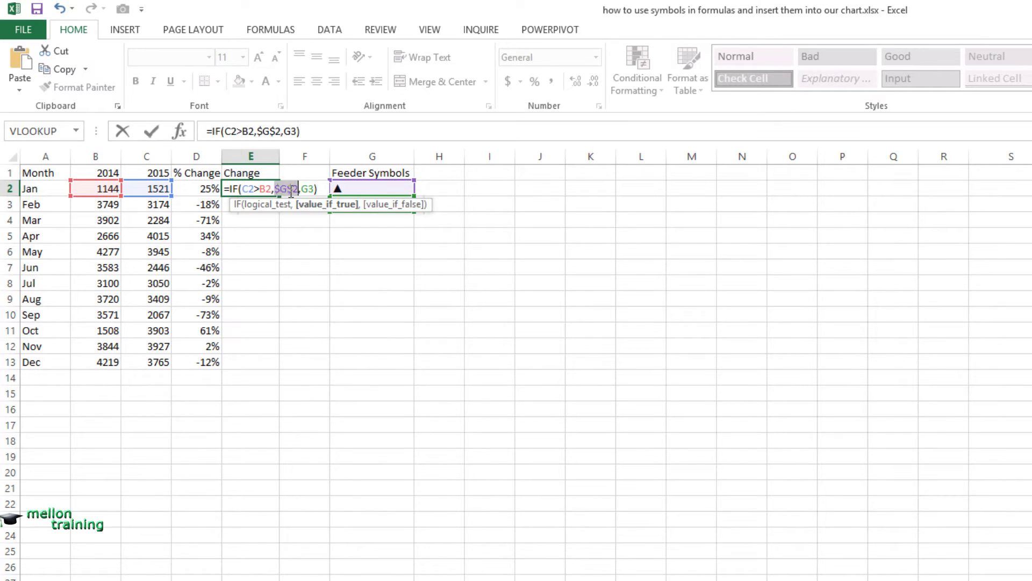
pyautogui.click(309, 189)
pyautogui.press('F4')
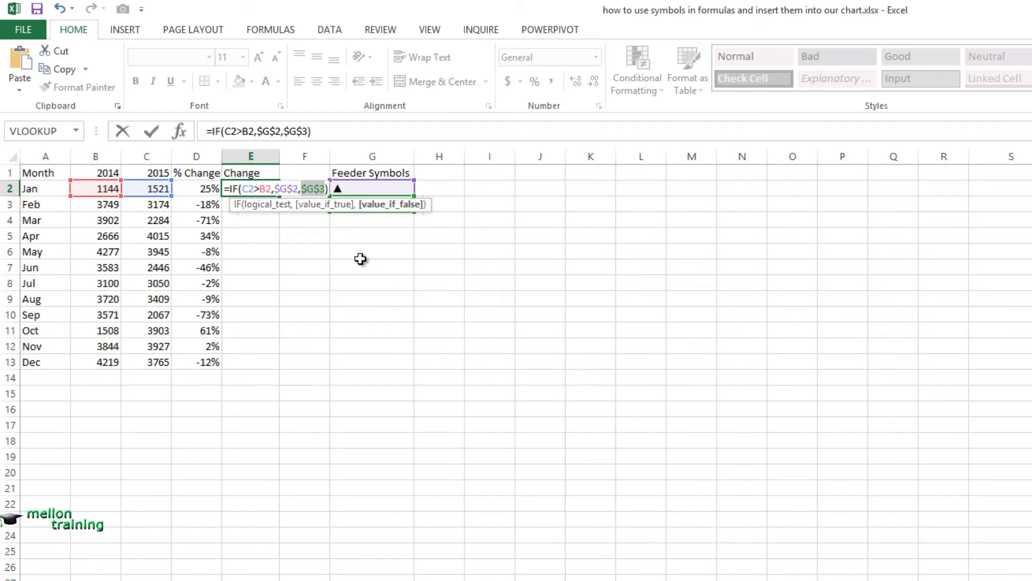
pyautogui.press('Return')
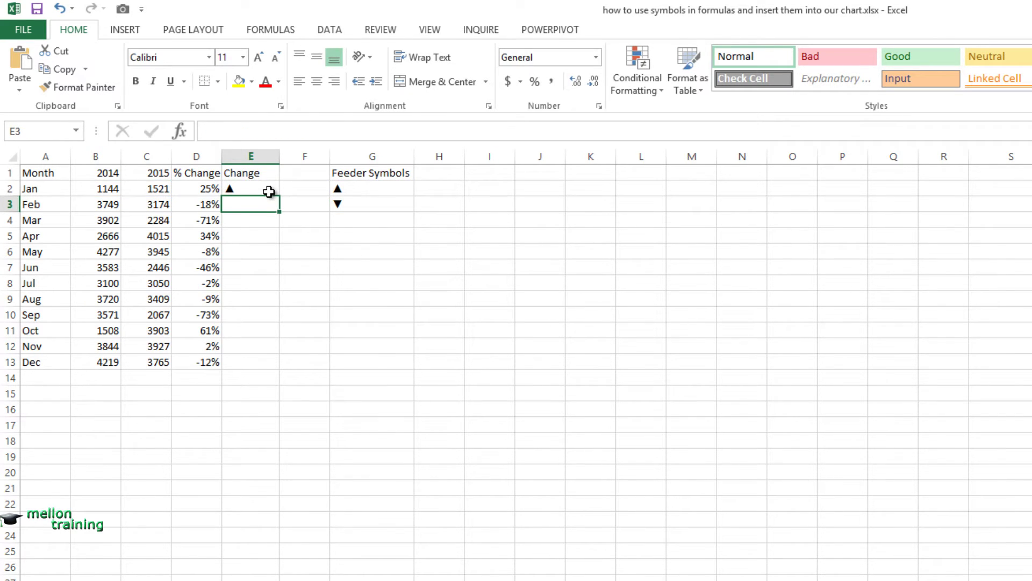
# Fill the arrow formula from E2 down to E13.
pyautogui.click(268, 187)
pyautogui.moveTo(279, 196); pyautogui.dragTo(293, 363)
pyautogui.click(309, 363)
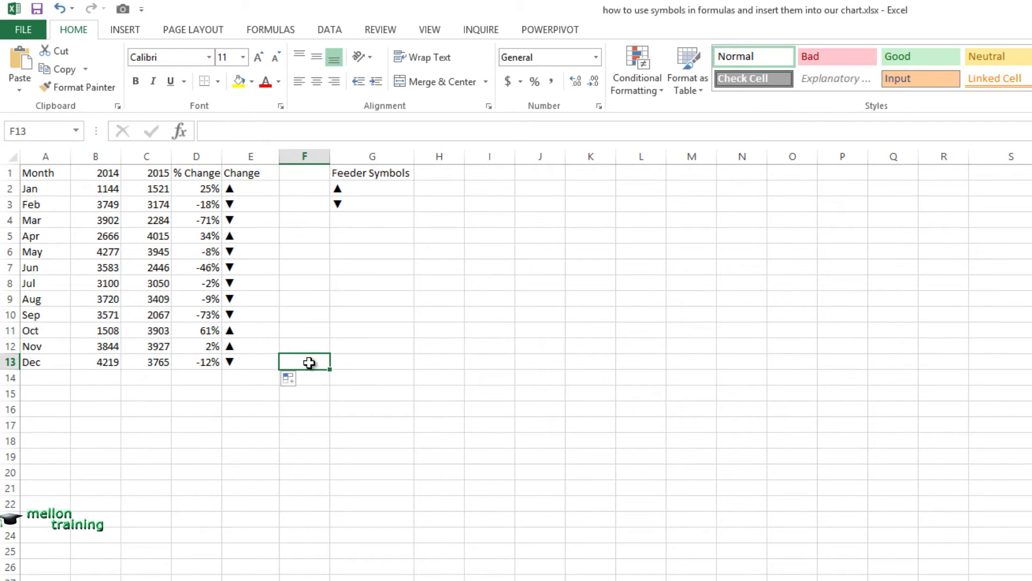
# Select A1:E13 and insert a Clustered Column chart from Recommended Charts.
pyautogui.click(36, 172)
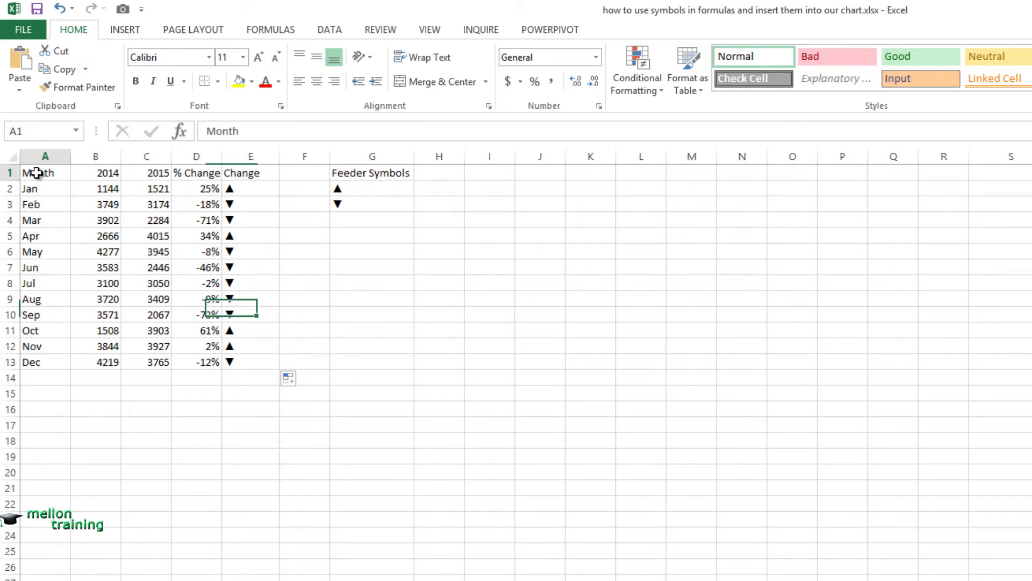
pyautogui.moveTo(36, 173); pyautogui.dragTo(265, 364)
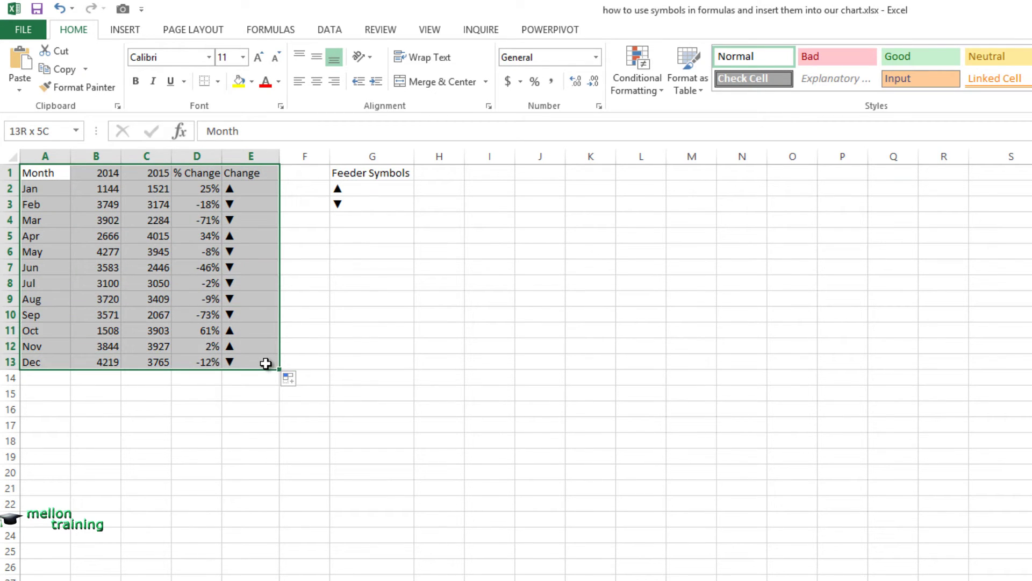
pyautogui.click(128, 32)
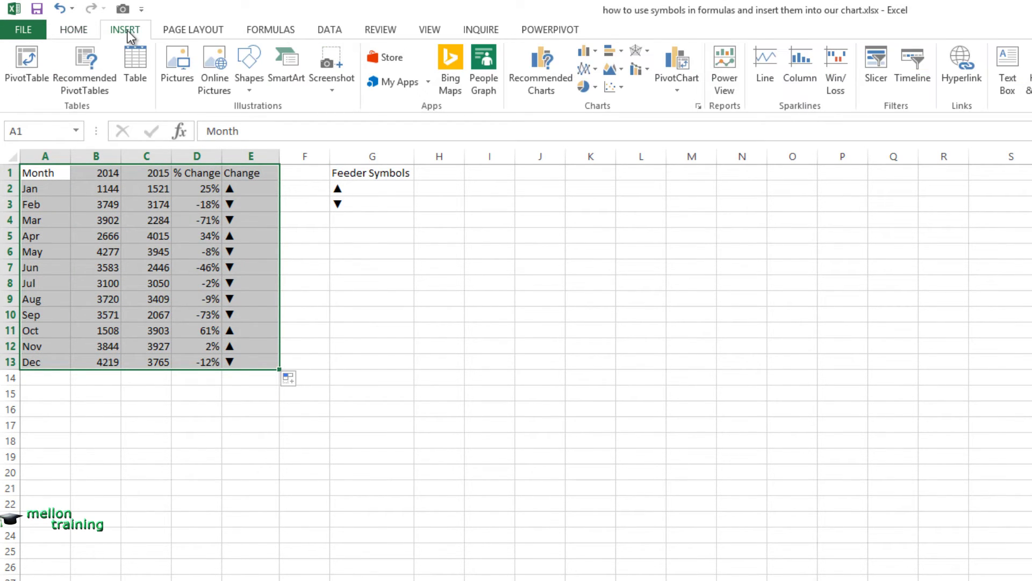
pyautogui.click(563, 88)
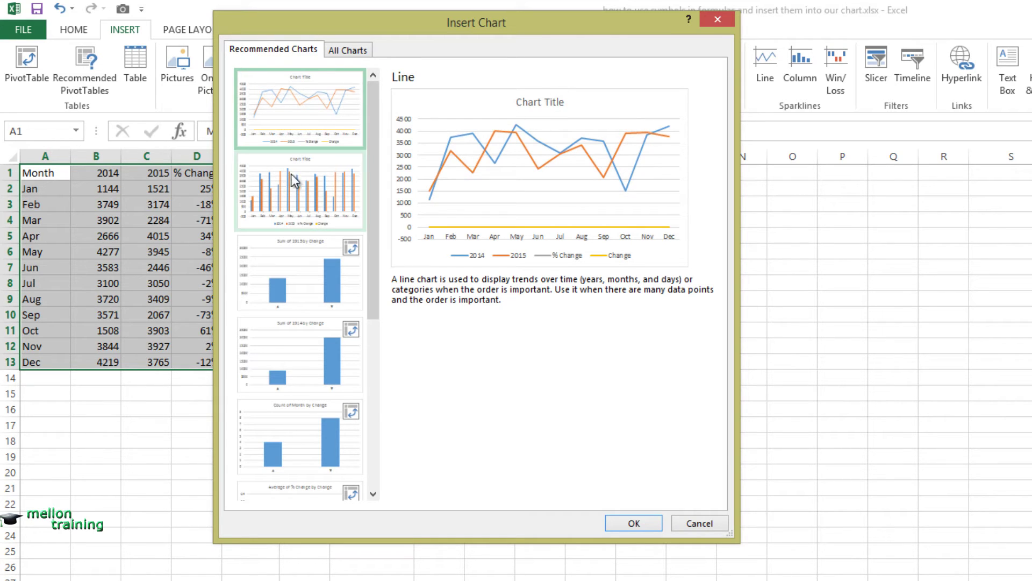
pyautogui.click(309, 179)
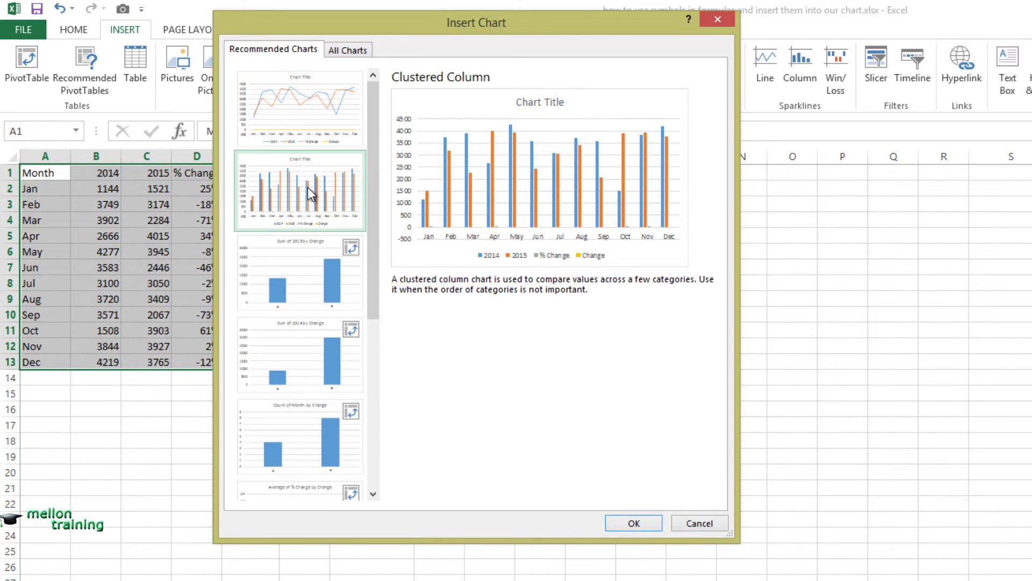
pyautogui.click(634, 522)
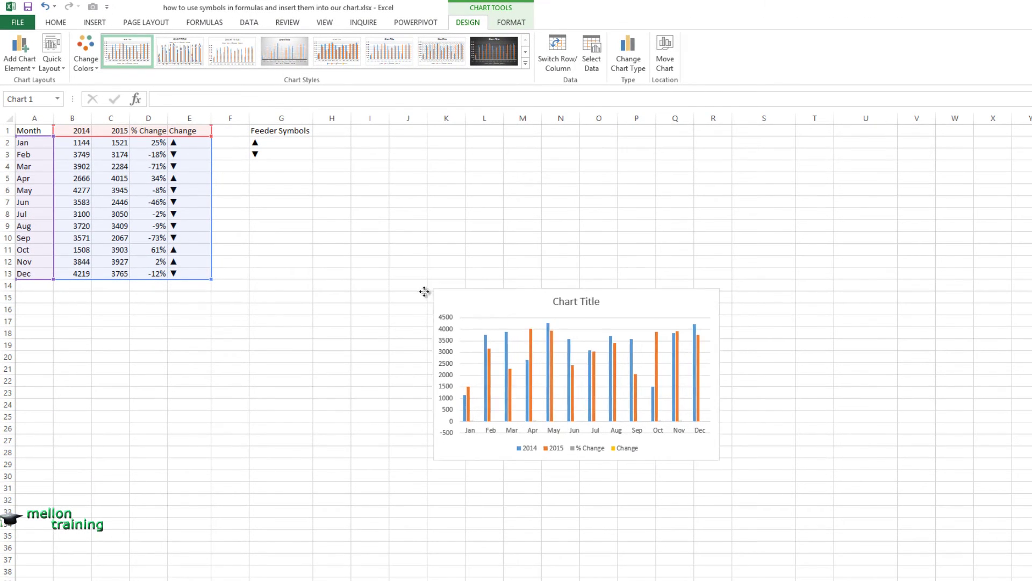
# Move the chart directly under the table and enlarge it to span roughly columns A to I.
pyautogui.moveTo(424, 291); pyautogui.dragTo(79, 290)
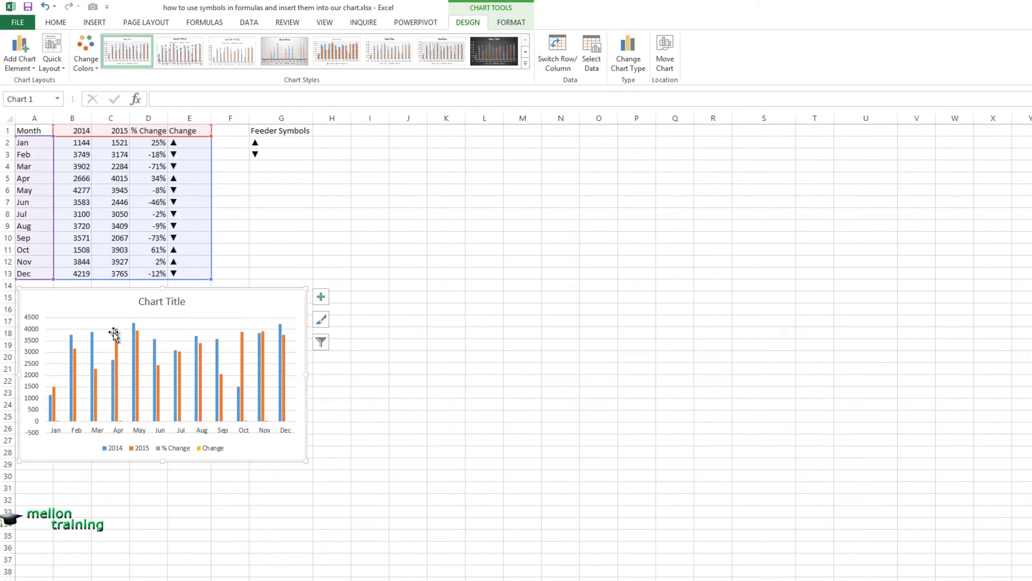
pyautogui.moveTo(307, 461); pyautogui.dragTo(464, 533)
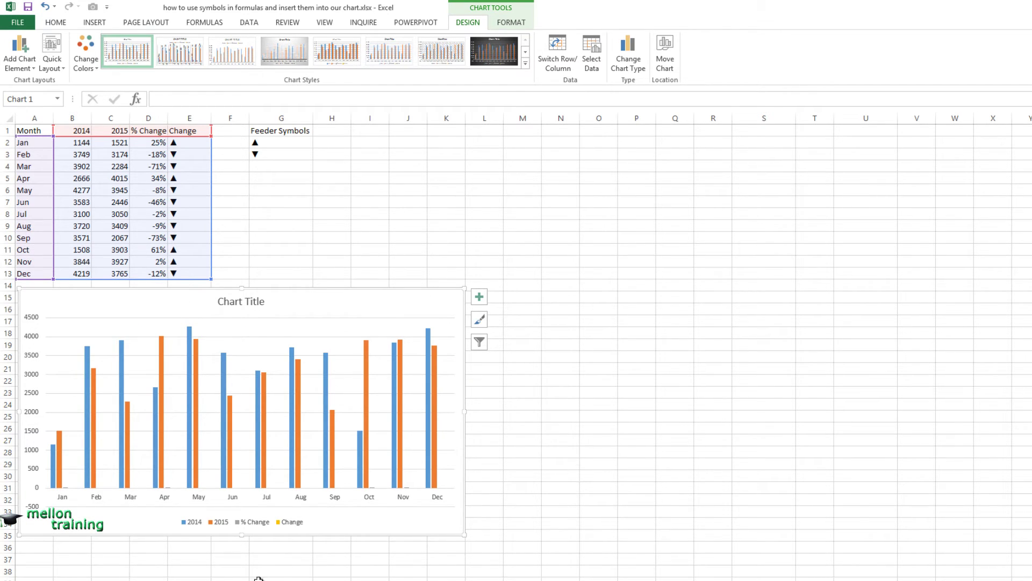
# Set the chart's horizontal axis labels to range D2:E13 in Select Data Source.
pyautogui.rightClick(192, 497)
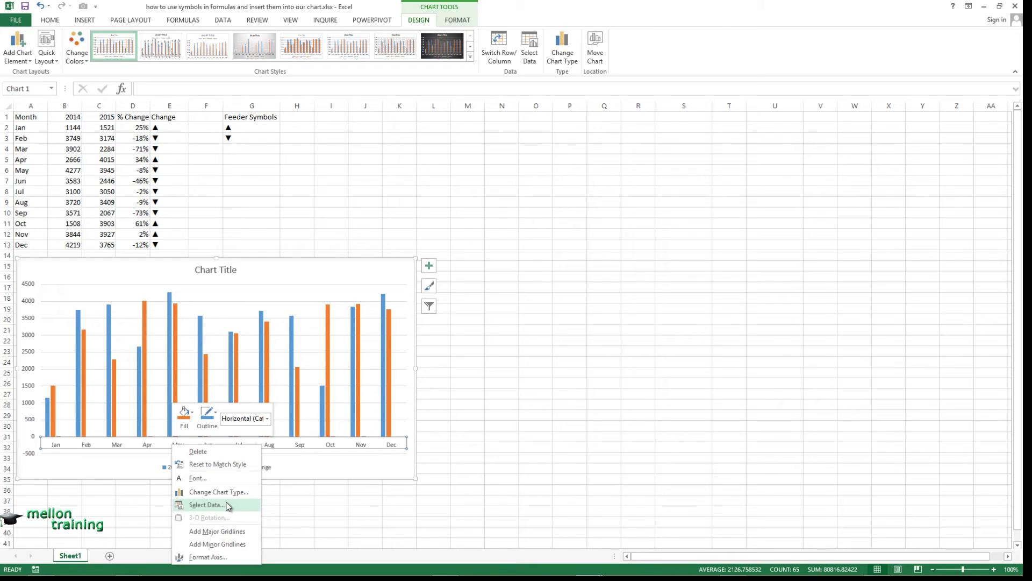
pyautogui.click(228, 506)
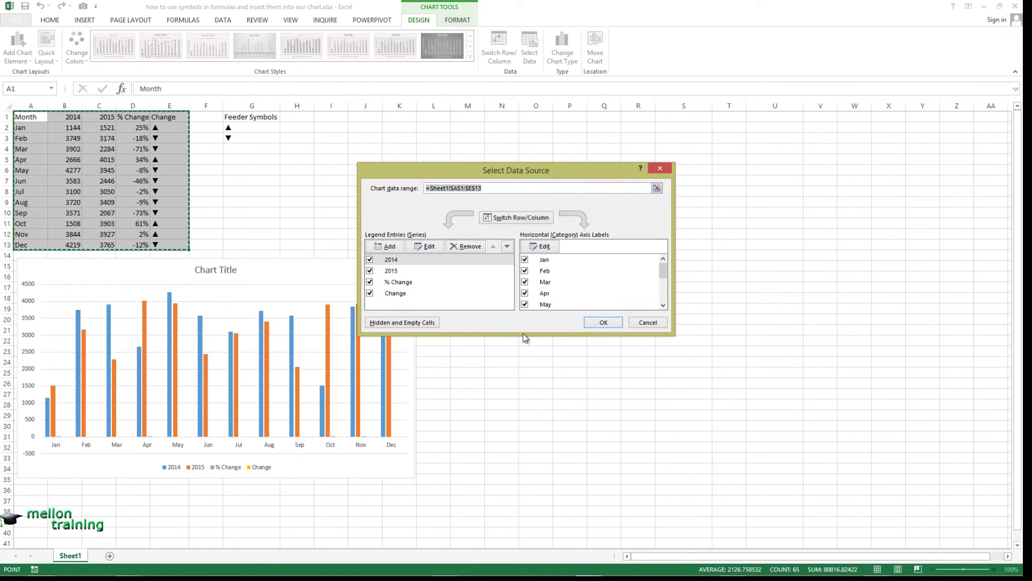
pyautogui.click(545, 250)
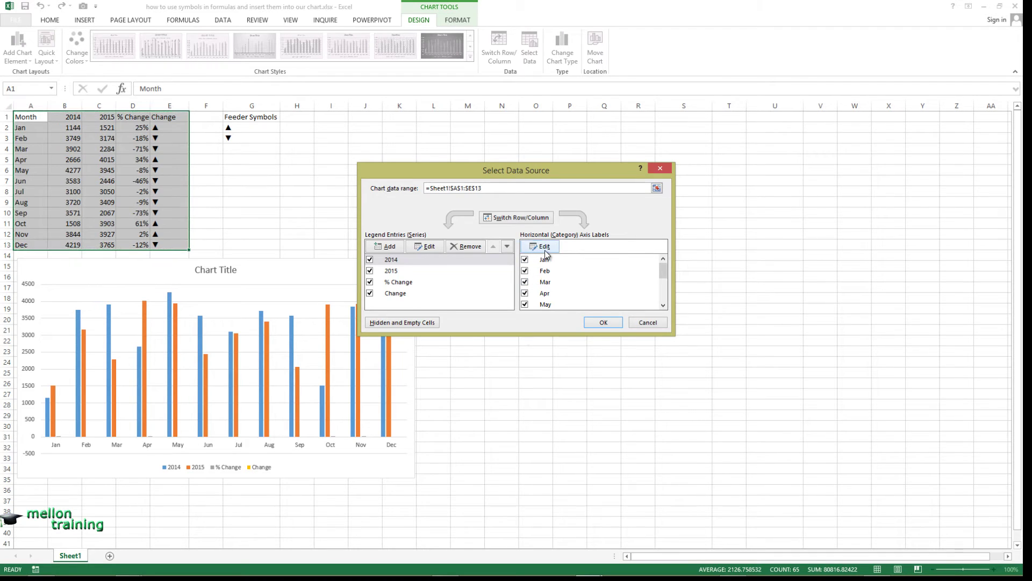
pyautogui.click(545, 251)
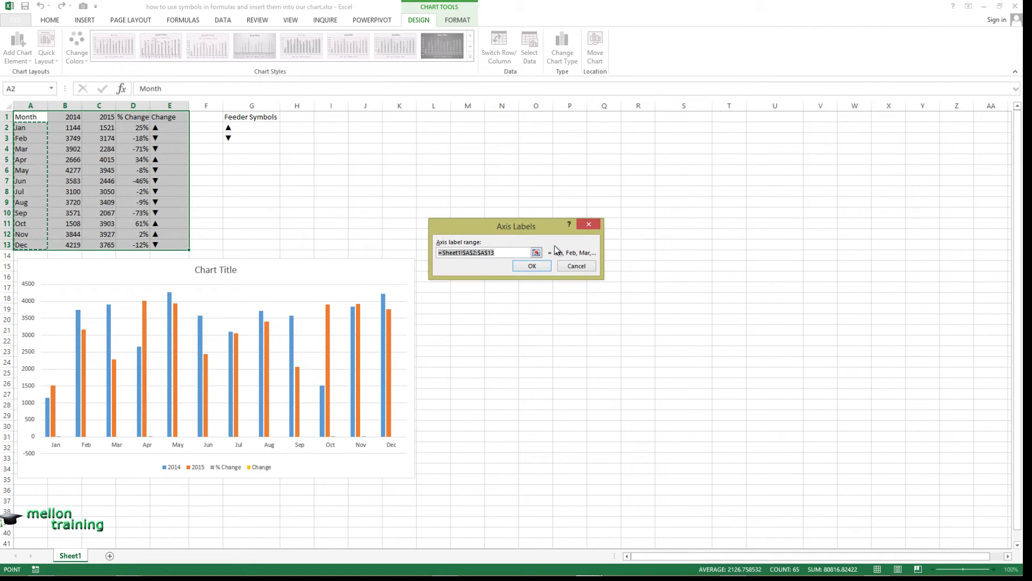
pyautogui.click(537, 252)
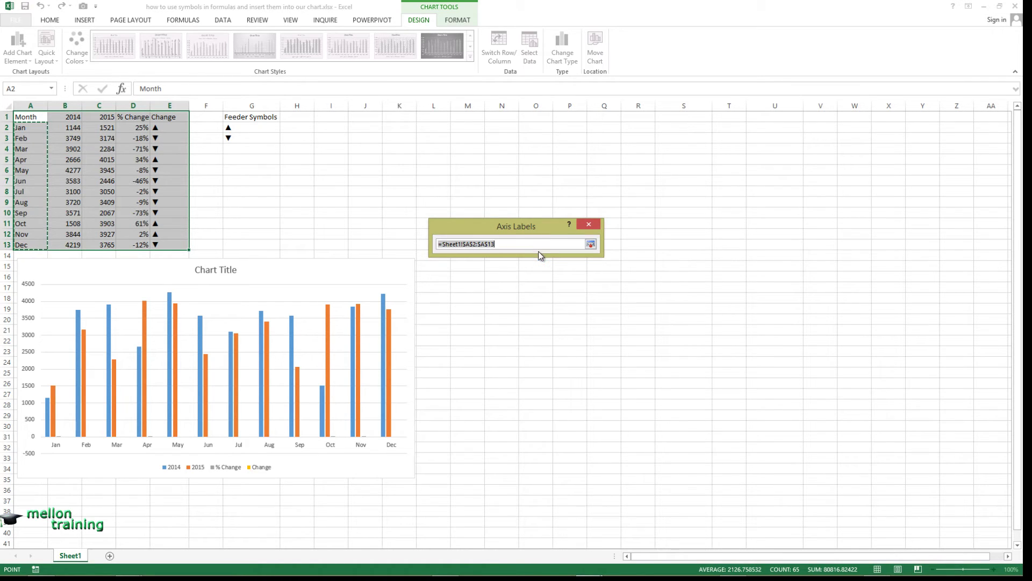
pyautogui.moveTo(140, 128)
pyautogui.mouseDown()
pyautogui.moveTo(158, 168)
pyautogui.moveTo(161, 246)
pyautogui.mouseUp()
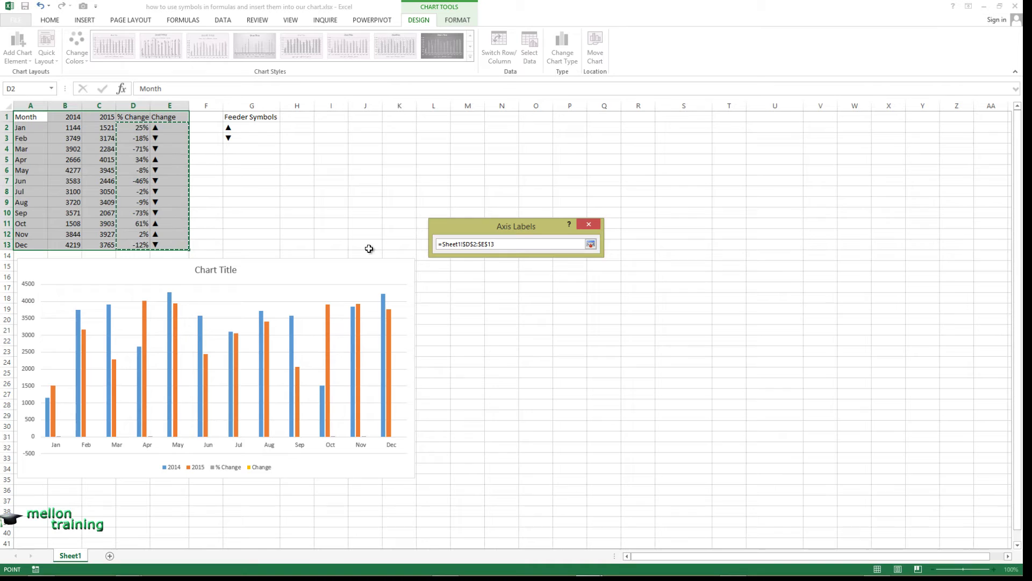
pyautogui.click(591, 245)
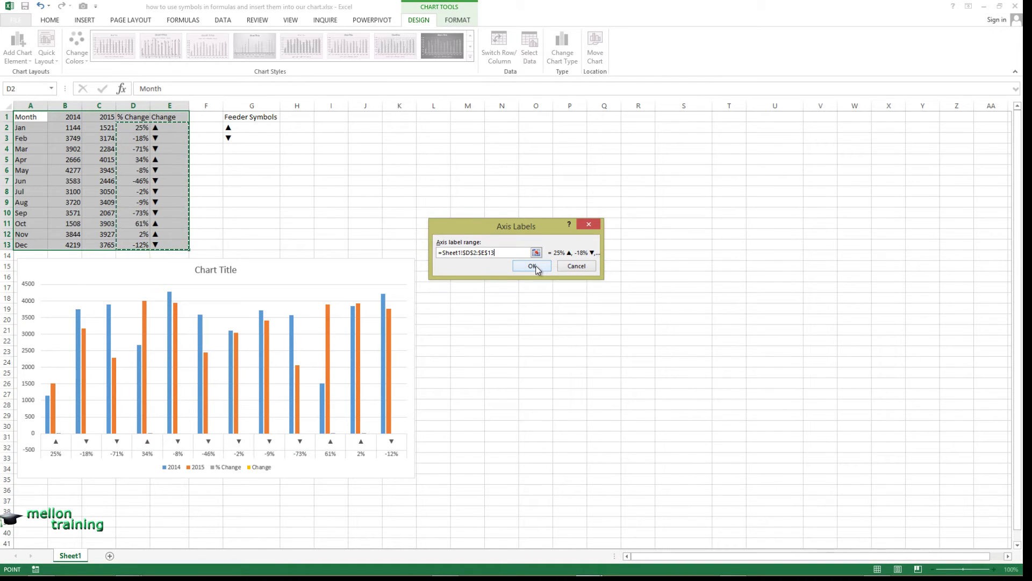
pyautogui.click(532, 265)
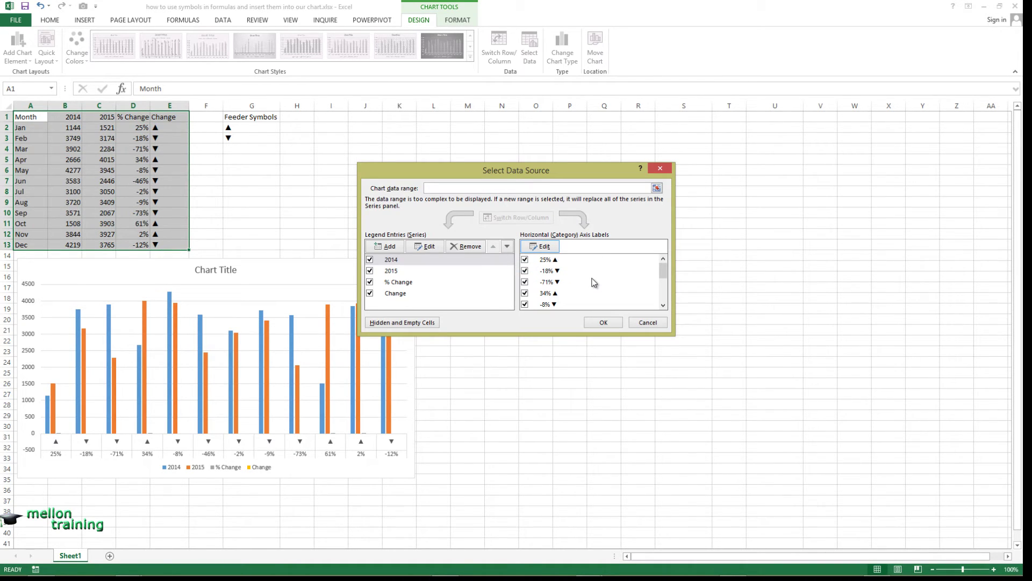
# Remove the 2014, % Change and Change series in Select Data Source, keeping only 2015.
pyautogui.click(412, 261)
pyautogui.click(466, 246)
pyautogui.click(409, 270)
pyautogui.click(466, 247)
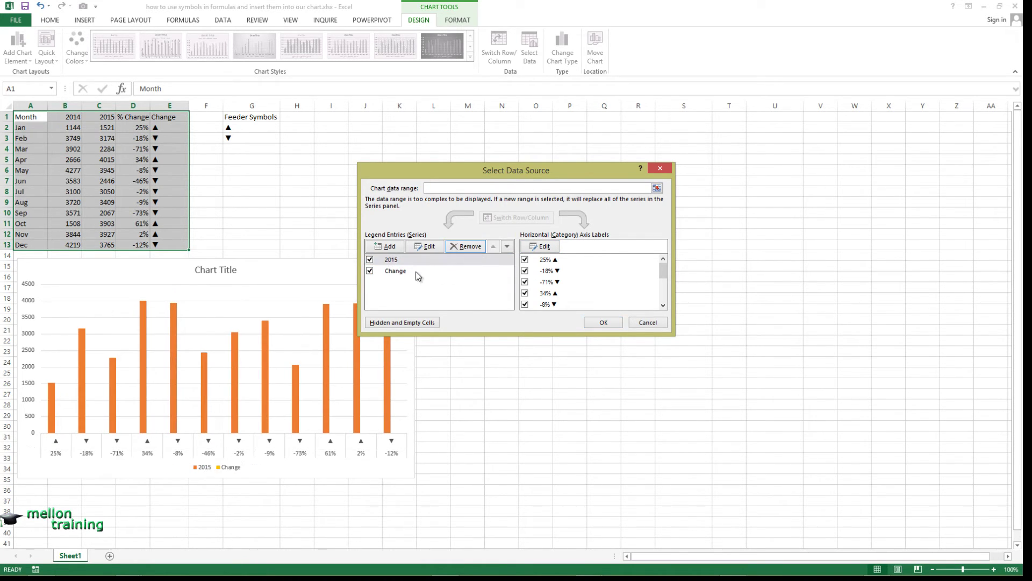
pyautogui.click(417, 271)
pyautogui.click(466, 246)
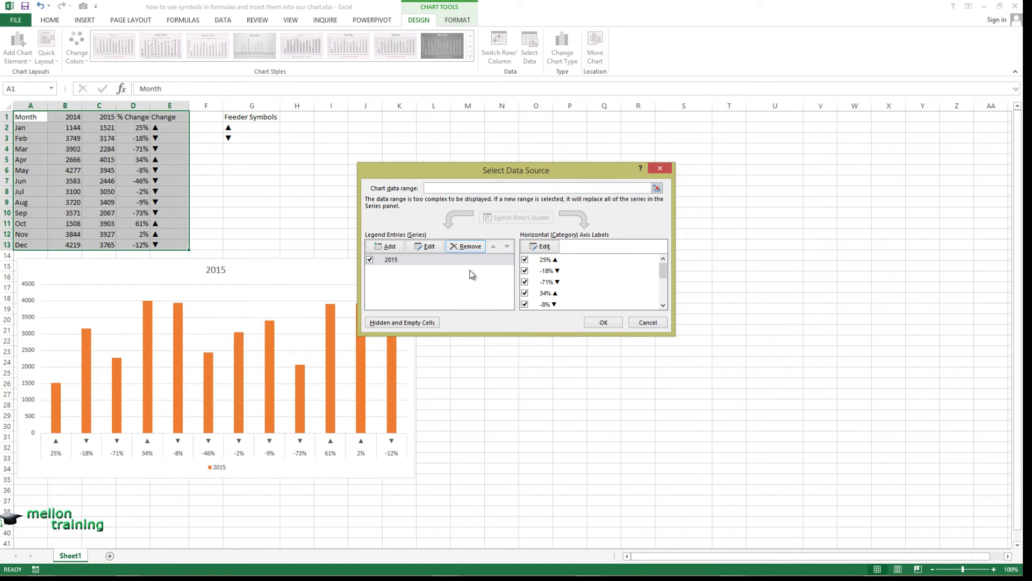
pyautogui.click(603, 322)
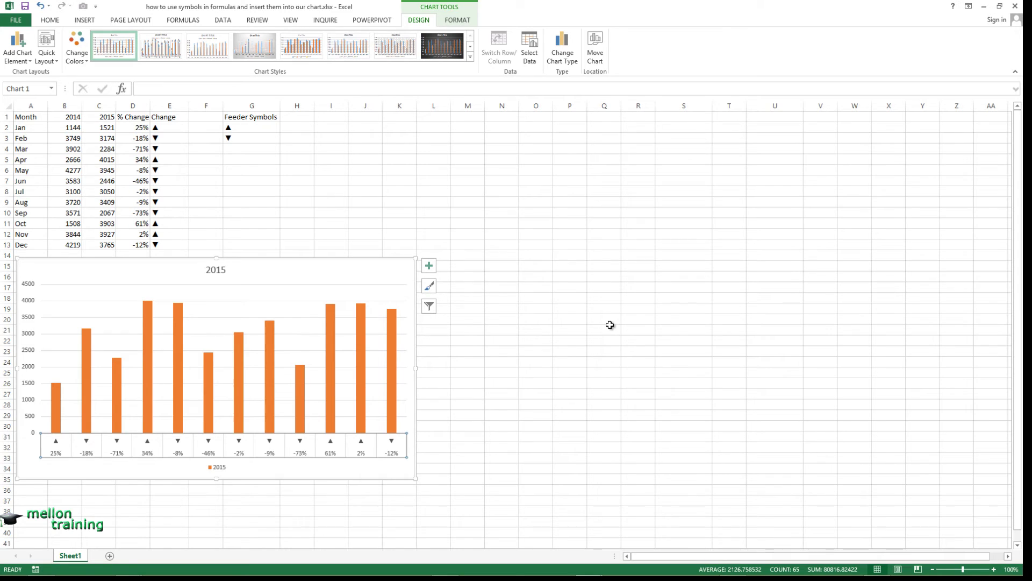
# Apply Quick Layout 5 to the chart, adding a data table and an axis title.
pyautogui.click(46, 53)
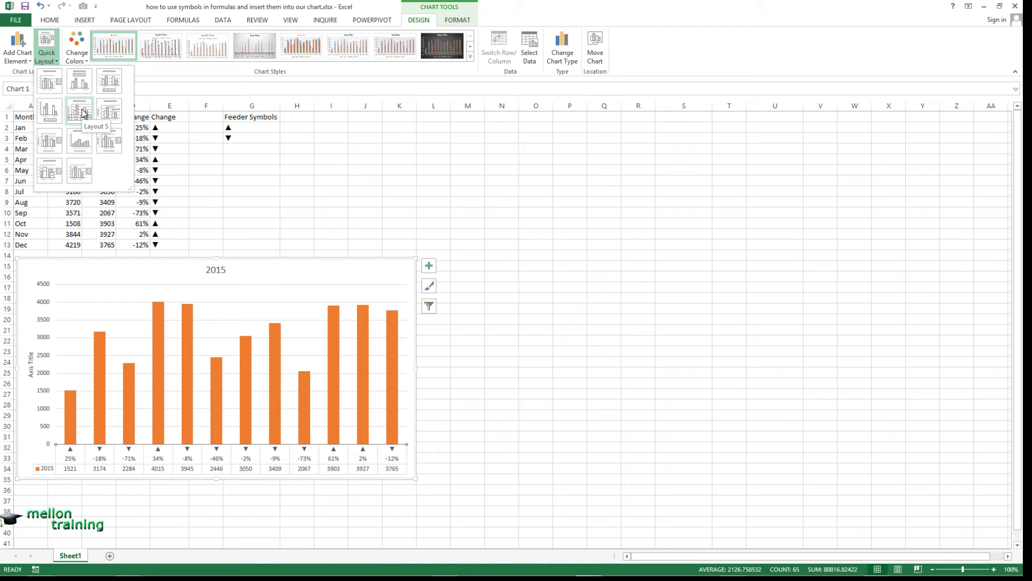
pyautogui.click(84, 113)
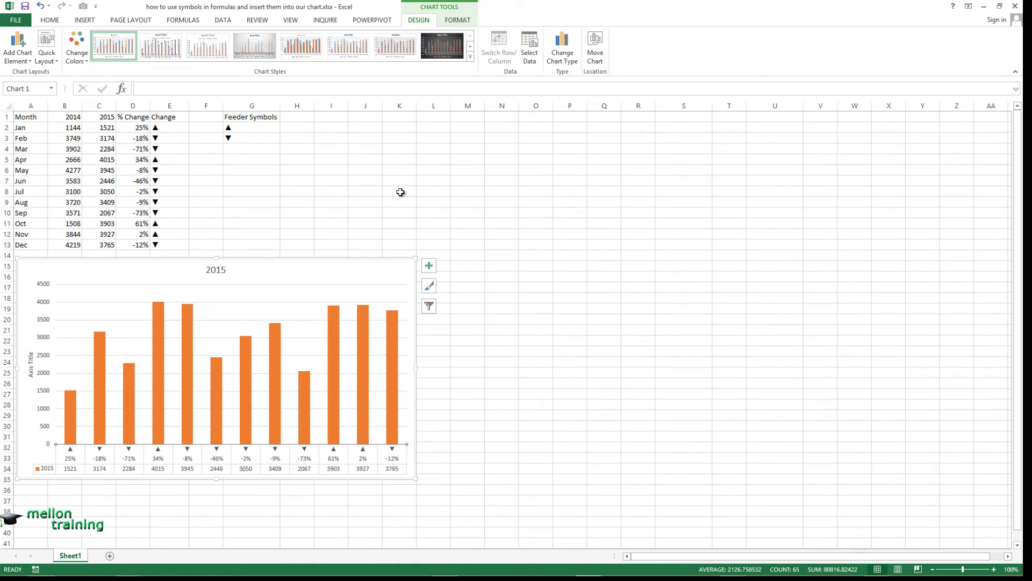
pyautogui.click(401, 193)
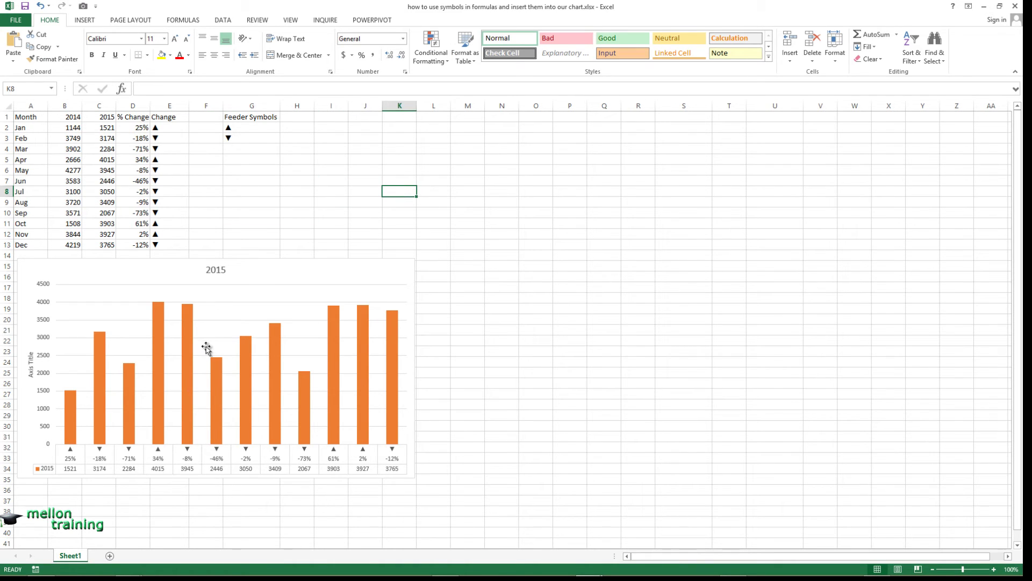
# Delete the chart's gridlines, vertical value axis, Axis Title and 2015 chart title.
pyautogui.click(80, 302)
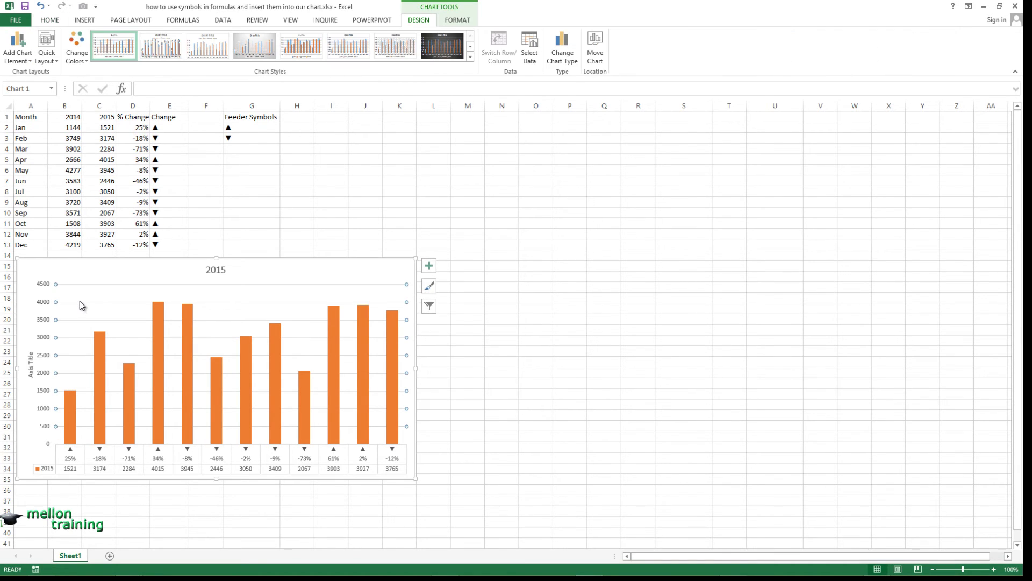
pyautogui.press('Escape')
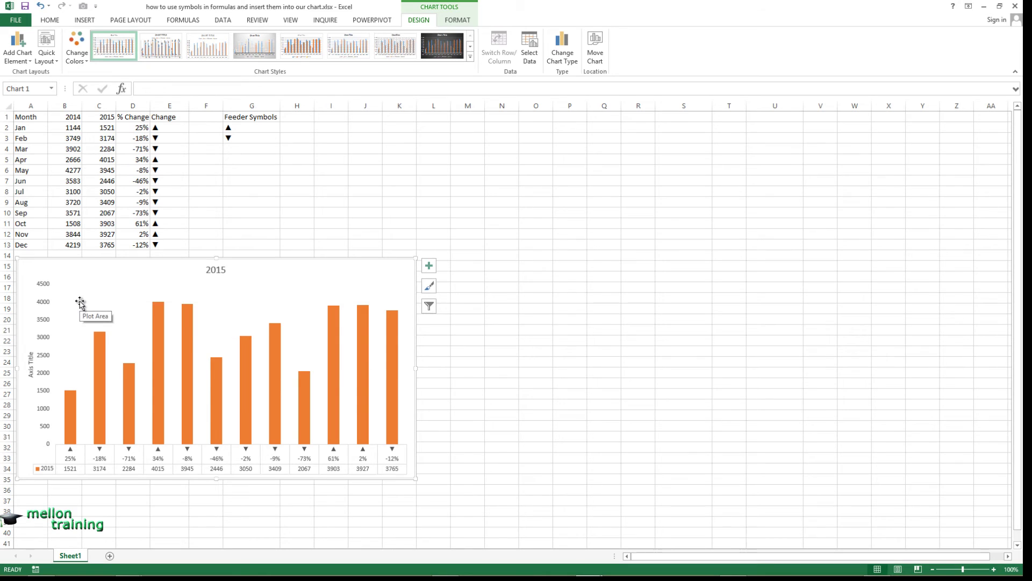
pyautogui.click(45, 324)
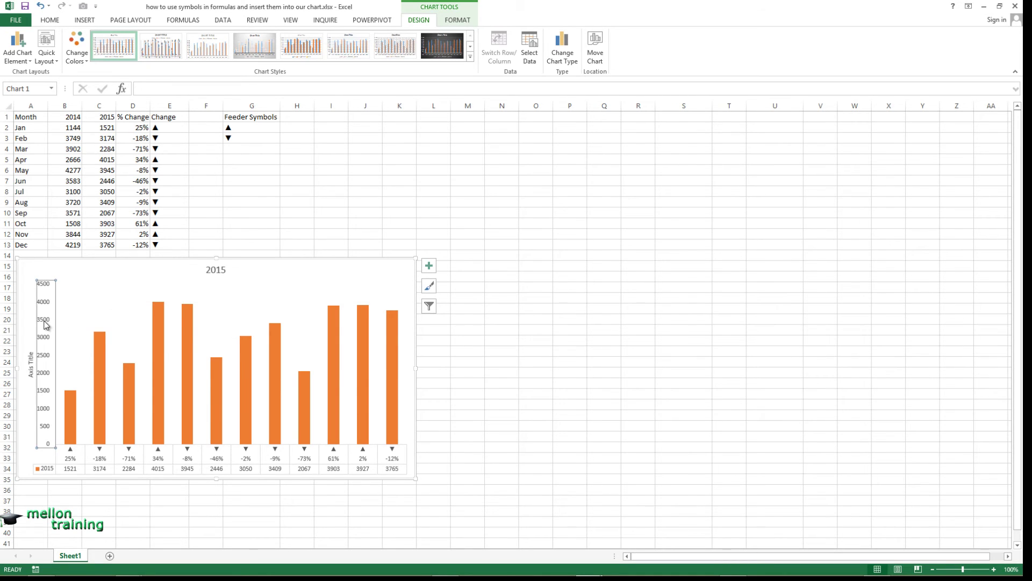
pyautogui.press('Delete')
pyautogui.click(31, 371)
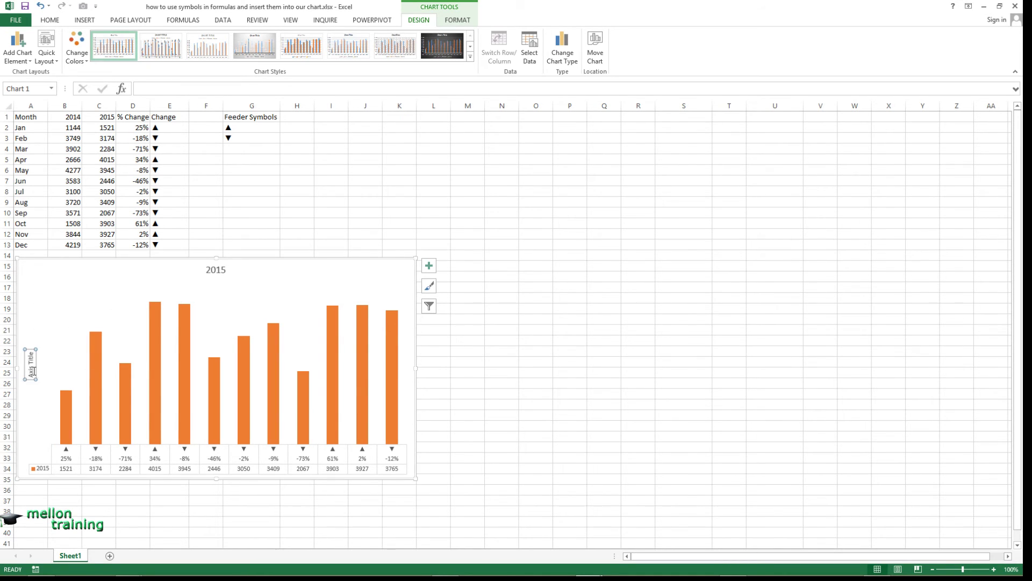
pyautogui.press('Delete')
pyautogui.click(212, 272)
pyautogui.press('Delete')
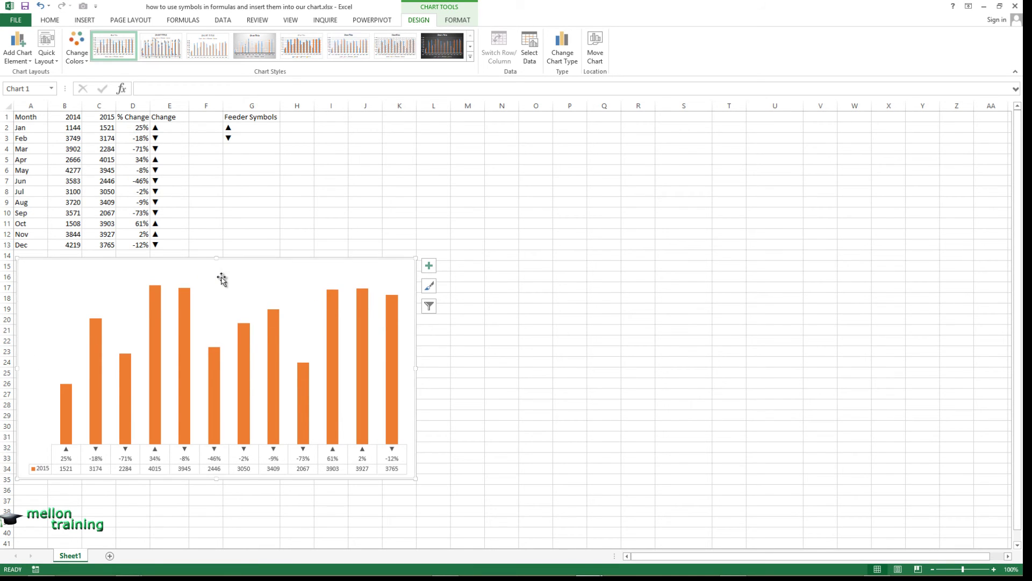
pyautogui.click(473, 317)
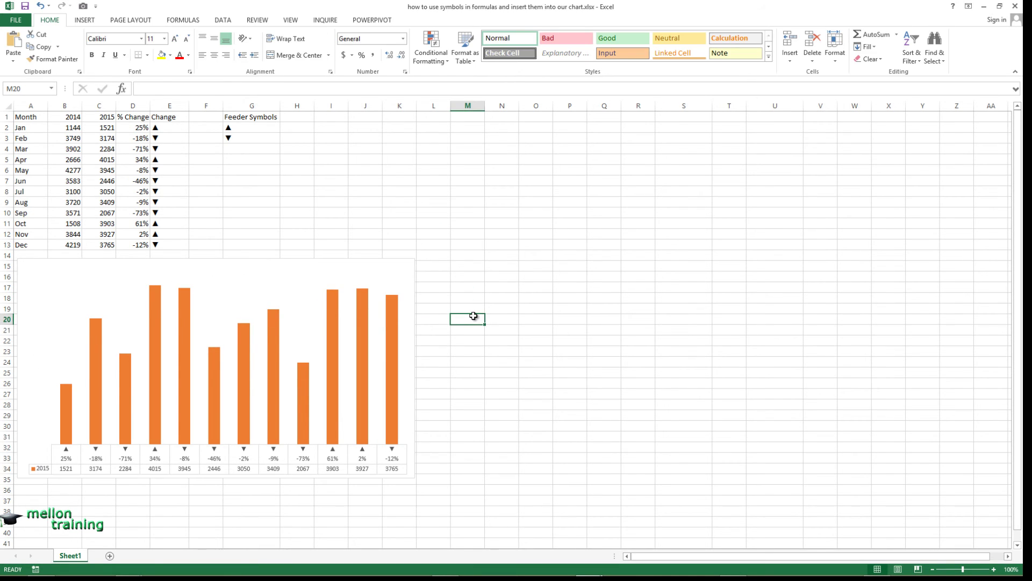
pyautogui.click(88, 461)
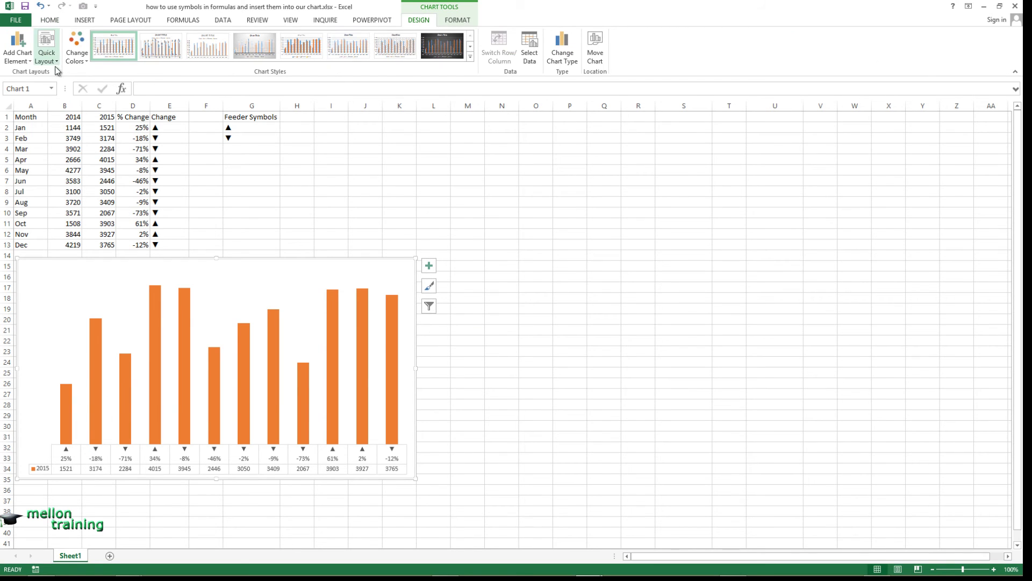
# Increase the chart font size twice, from 10 to 11 point.
pyautogui.click(50, 19)
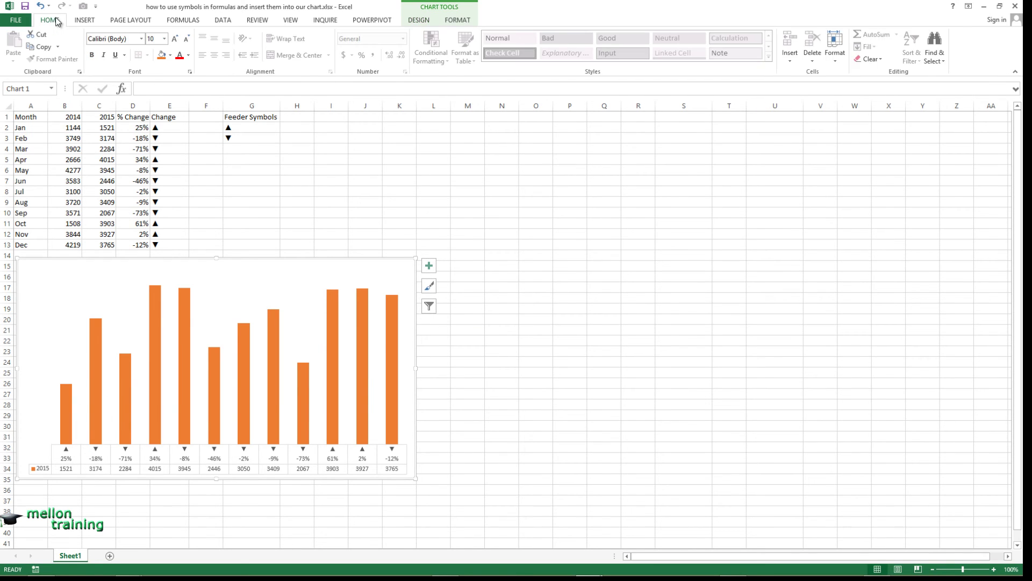
pyautogui.click(175, 39)
pyautogui.click(176, 40)
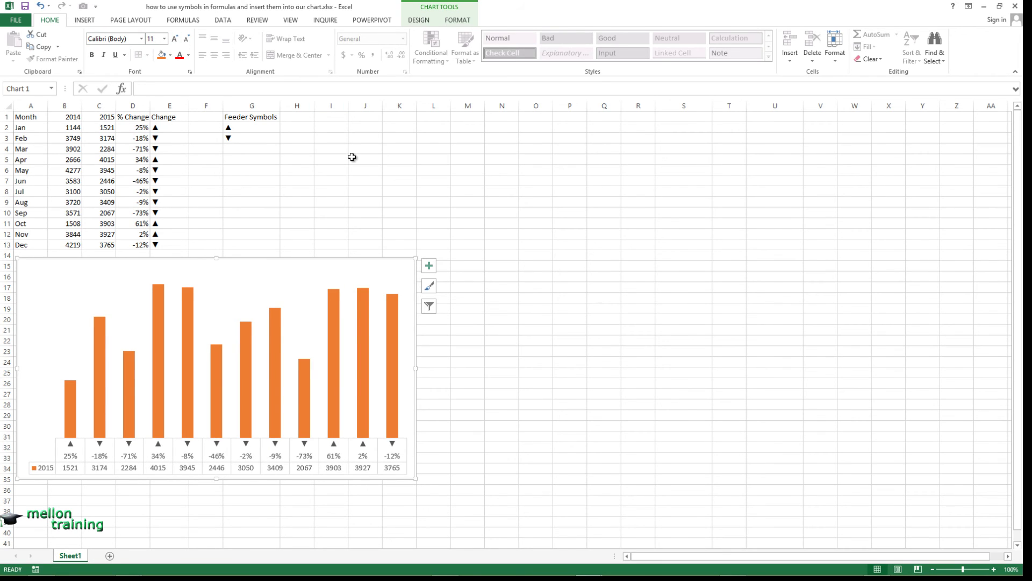
# Give the 2015 data series a solid green fill.
pyautogui.rightClick(193, 323)
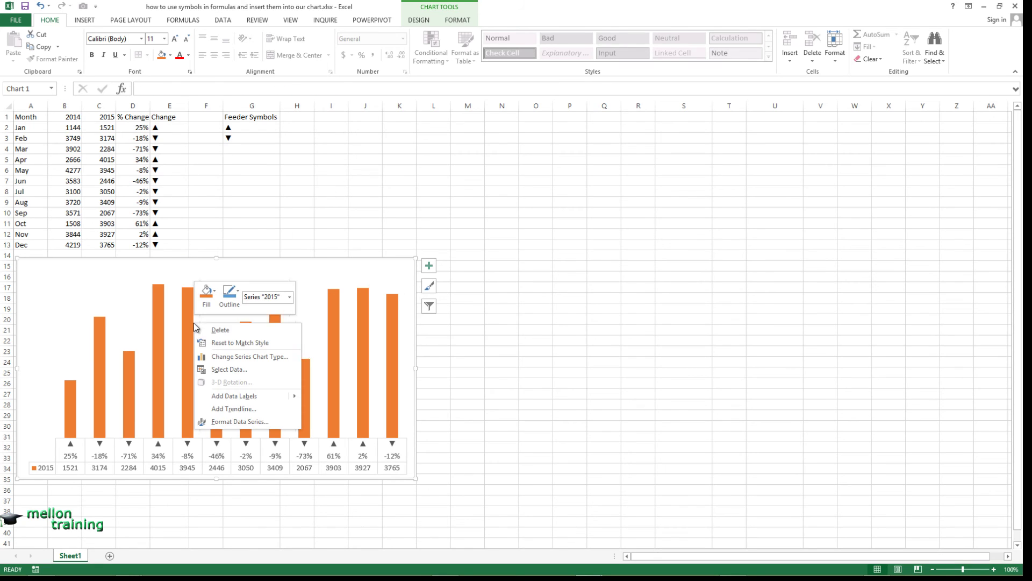
pyautogui.click(249, 422)
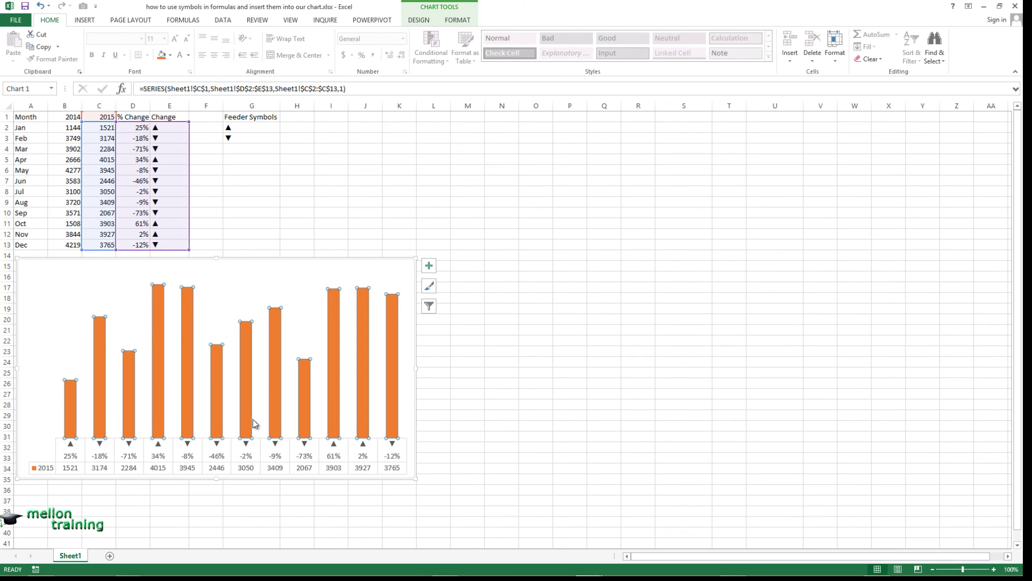
pyautogui.click(889, 149)
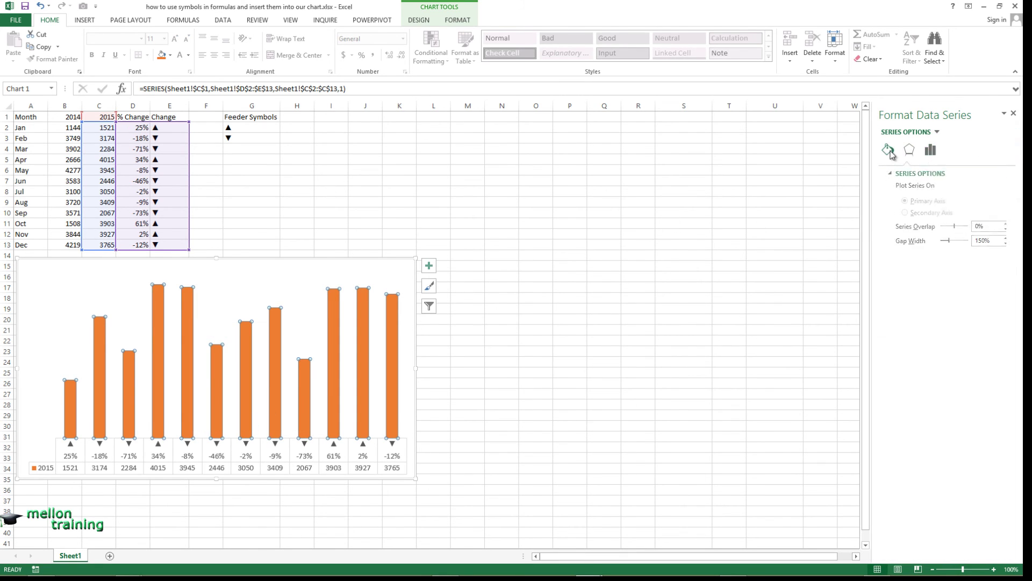
pyautogui.click(896, 173)
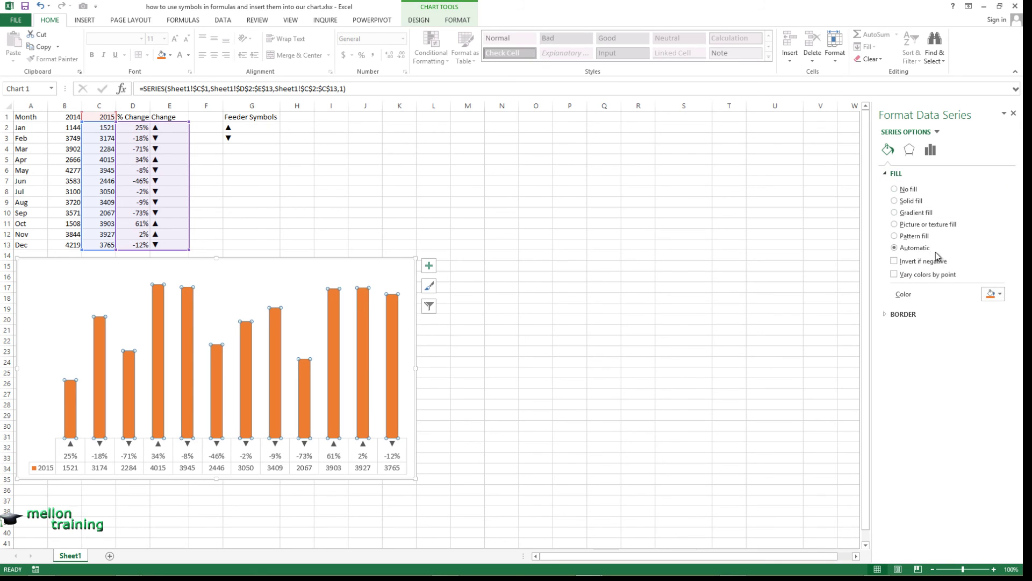
pyautogui.click(1001, 295)
pyautogui.click(979, 376)
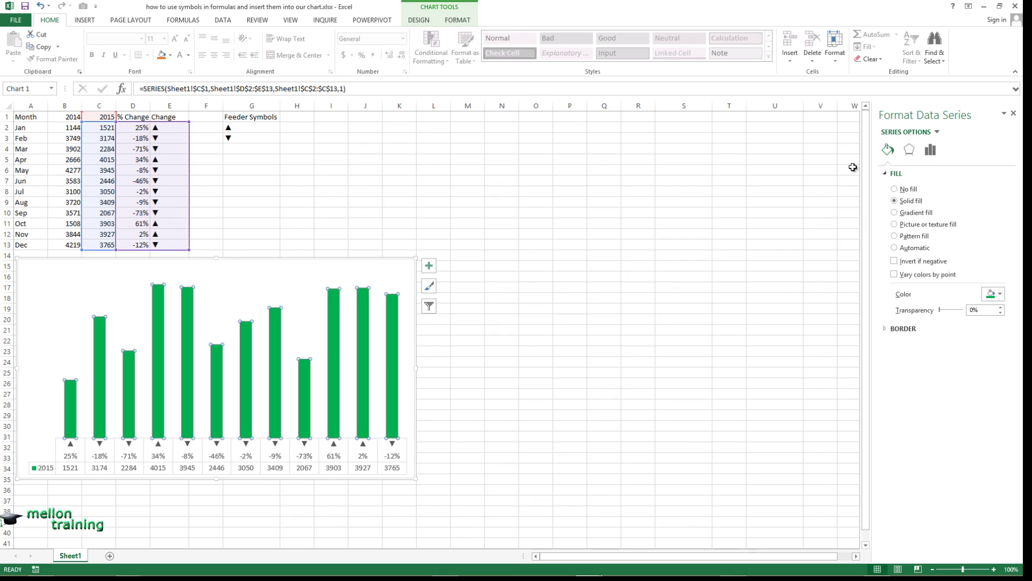
# Reduce the series gap width from 150% to 60%.
pyautogui.click(931, 150)
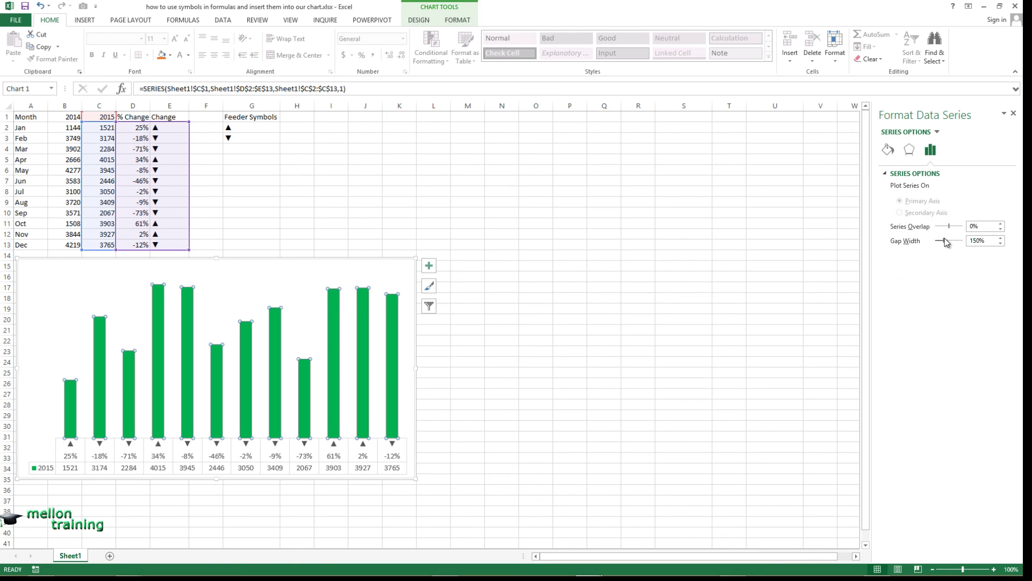
pyautogui.moveTo(945, 241); pyautogui.dragTo(940, 241)
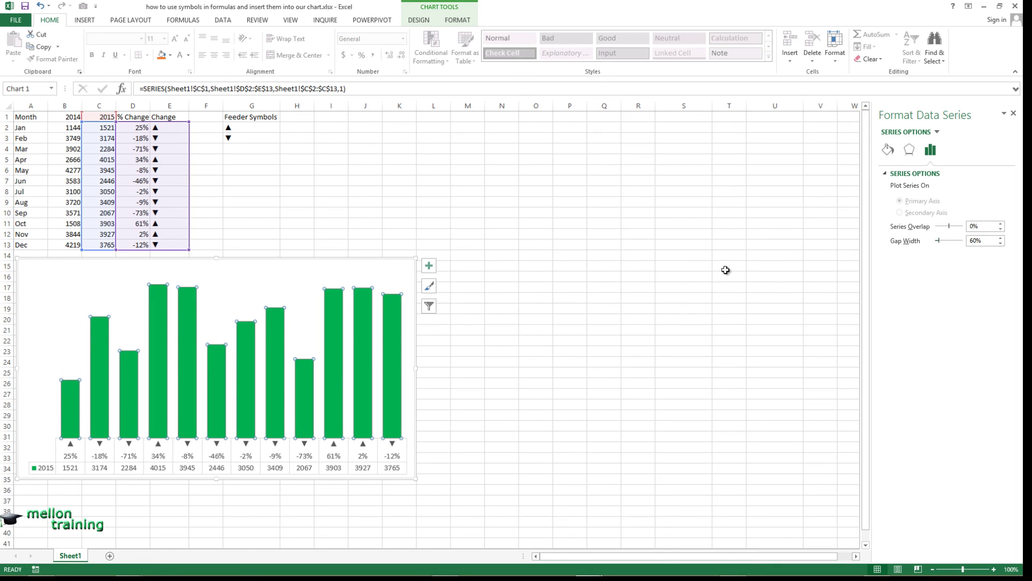
pyautogui.click(500, 295)
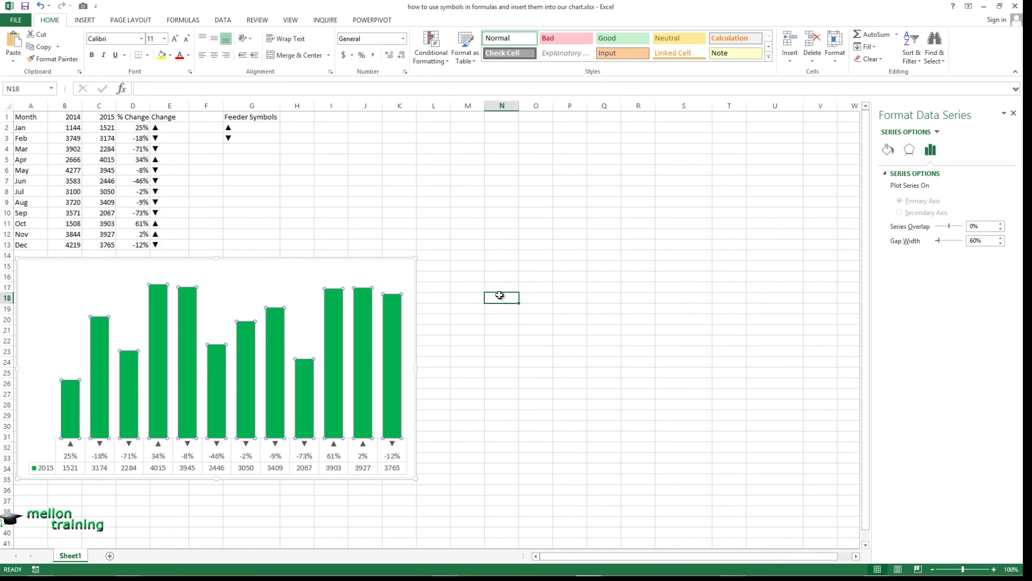